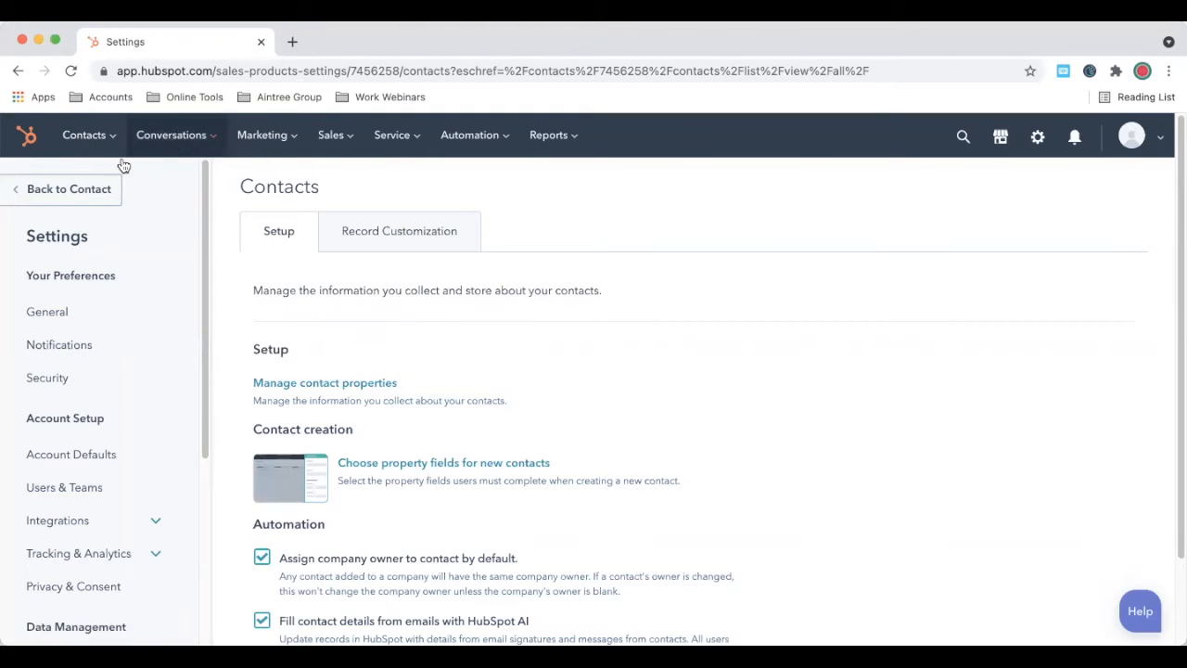
Step: From Marketing > Email, create a new Regular email to reach the template picker
left_click(278, 144)
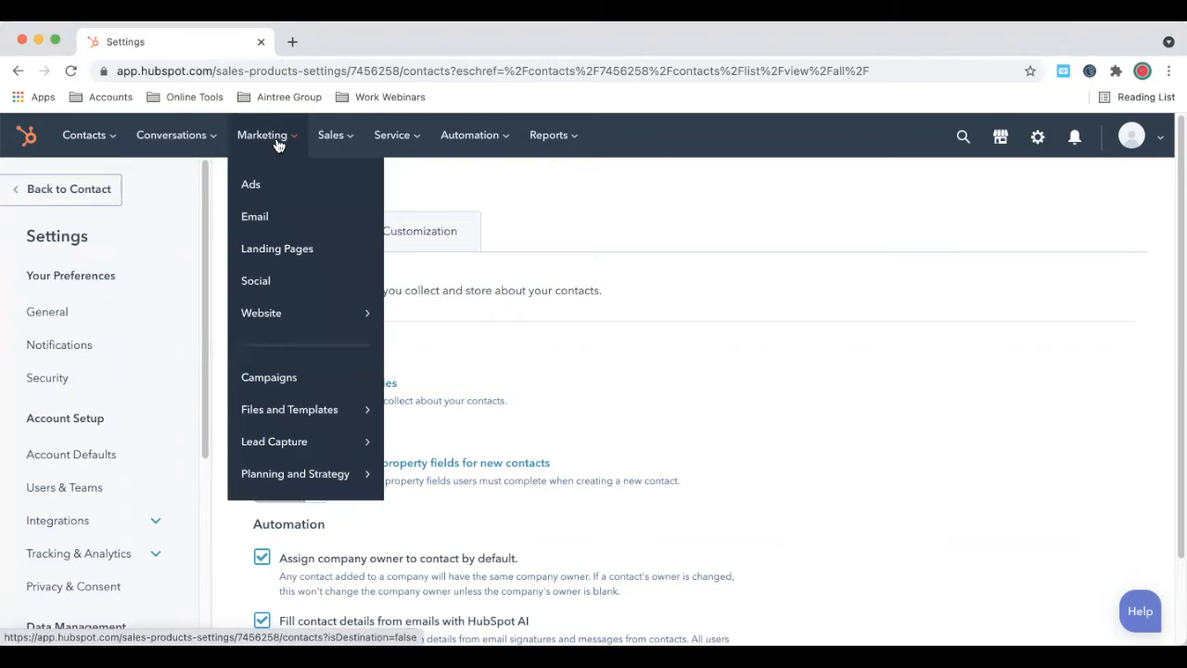
left_click(264, 219)
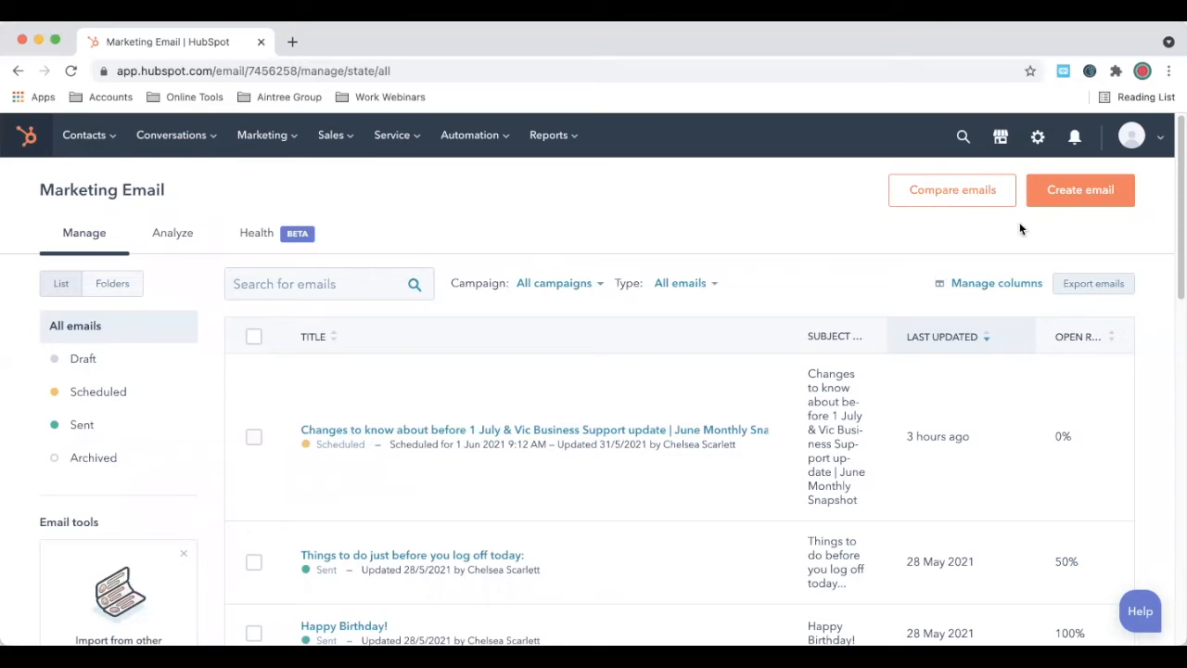
left_click(1088, 190)
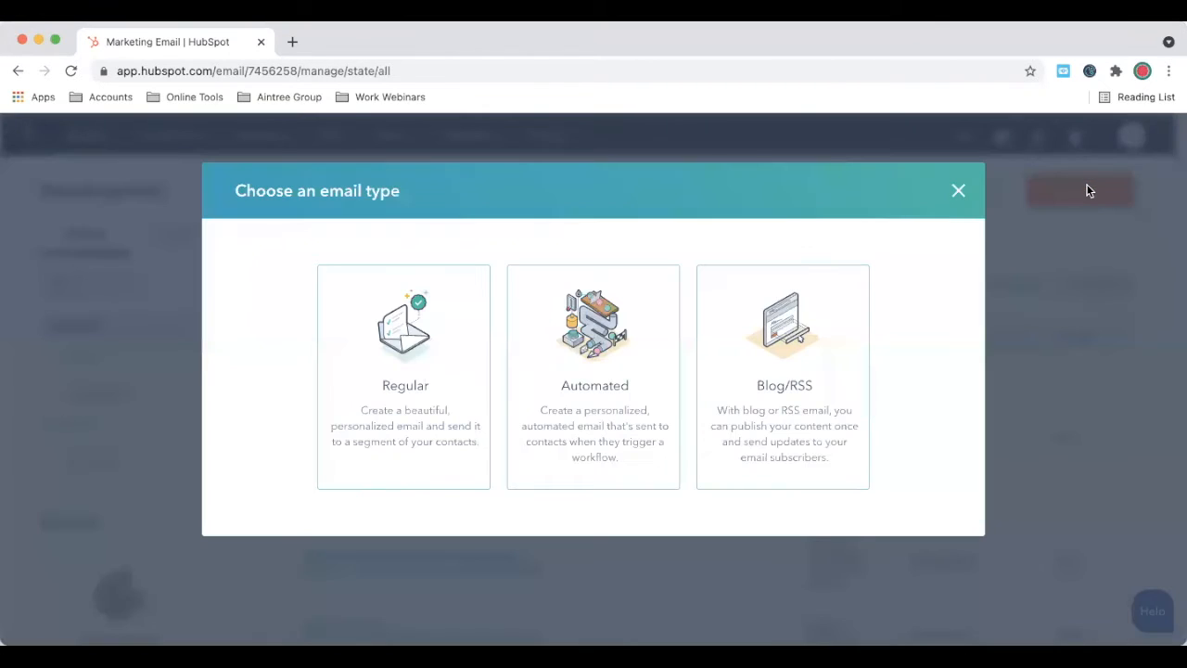
left_click(406, 375)
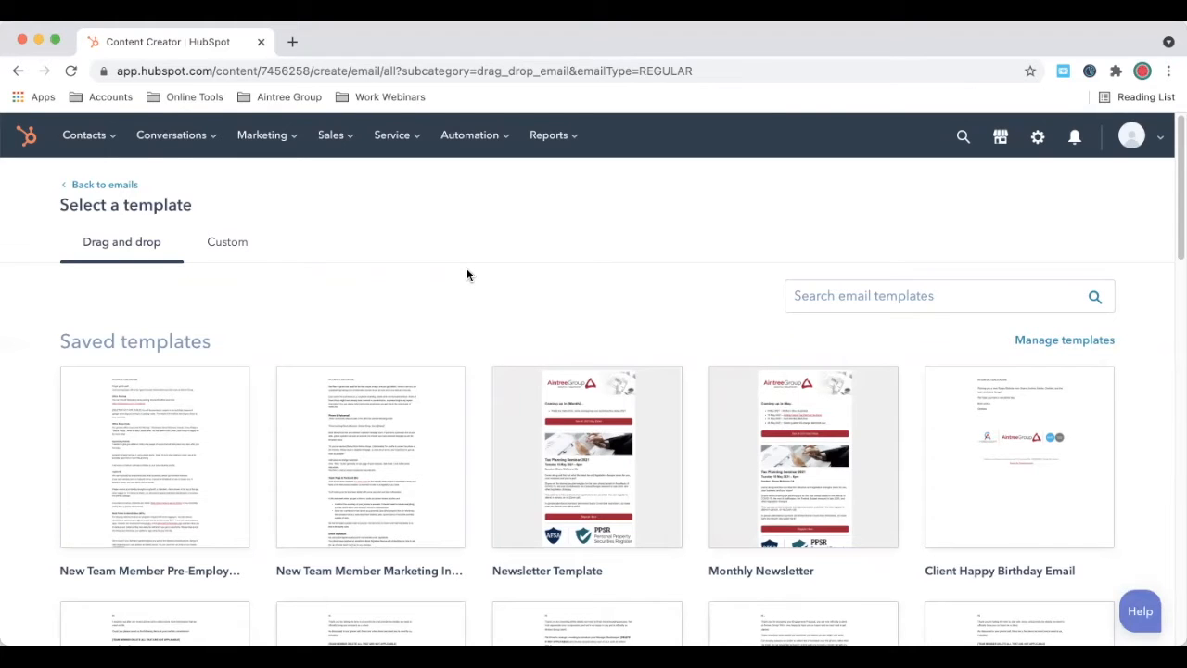
Step: Browse the drag-and-drop templates and choose the saved Client Happy Birthday Email template
scroll(466, 287, "down", 1)
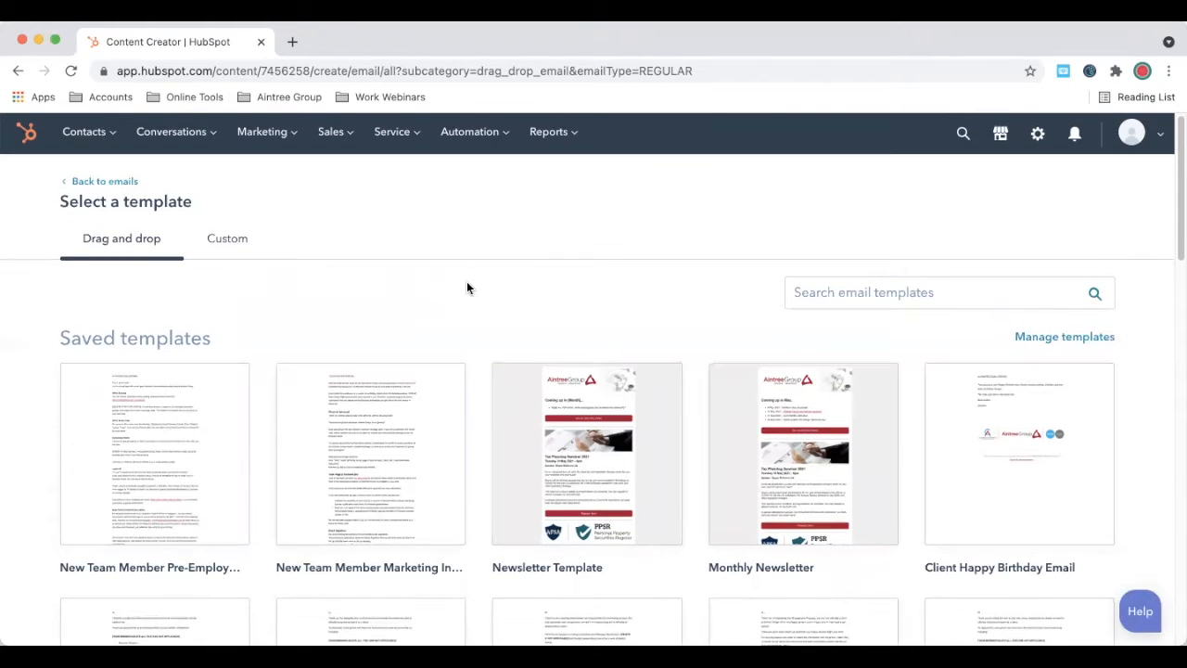
scroll(467, 288, "down", 10)
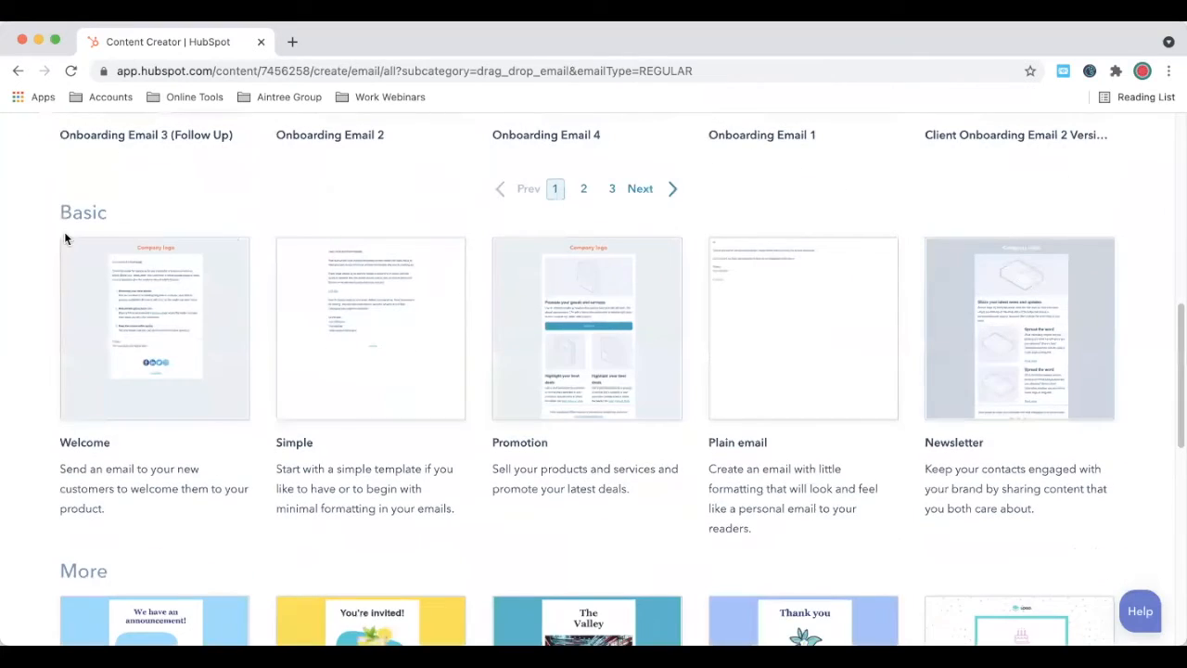
mouse_move(379, 307)
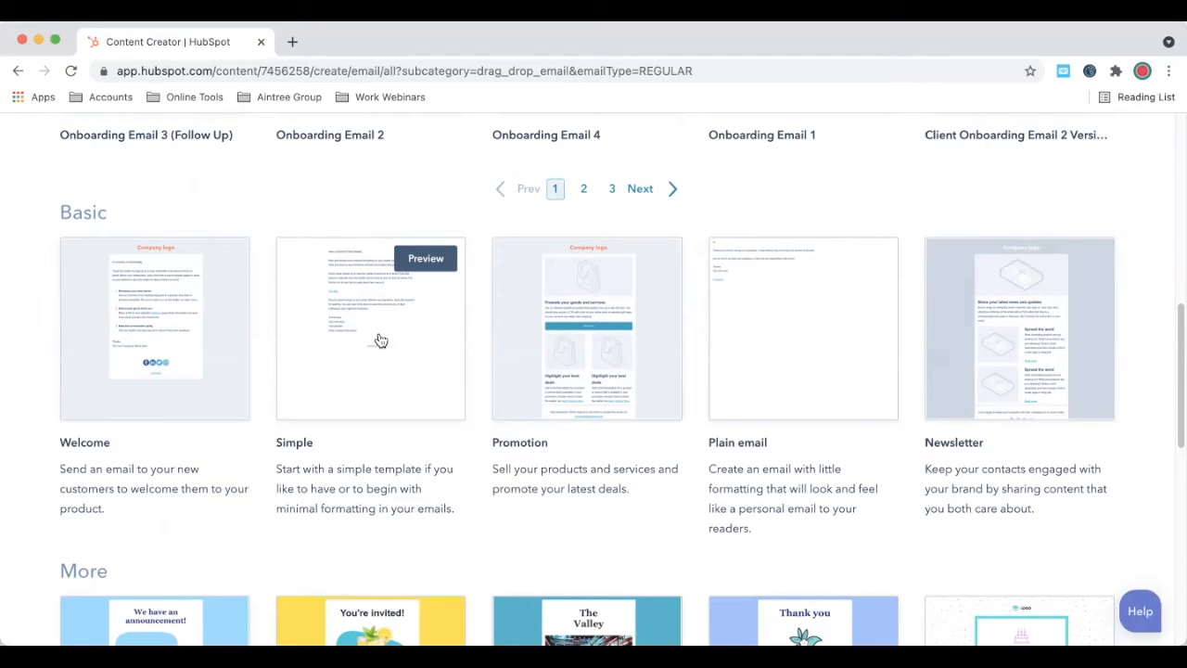
scroll(380, 340, "up", 5)
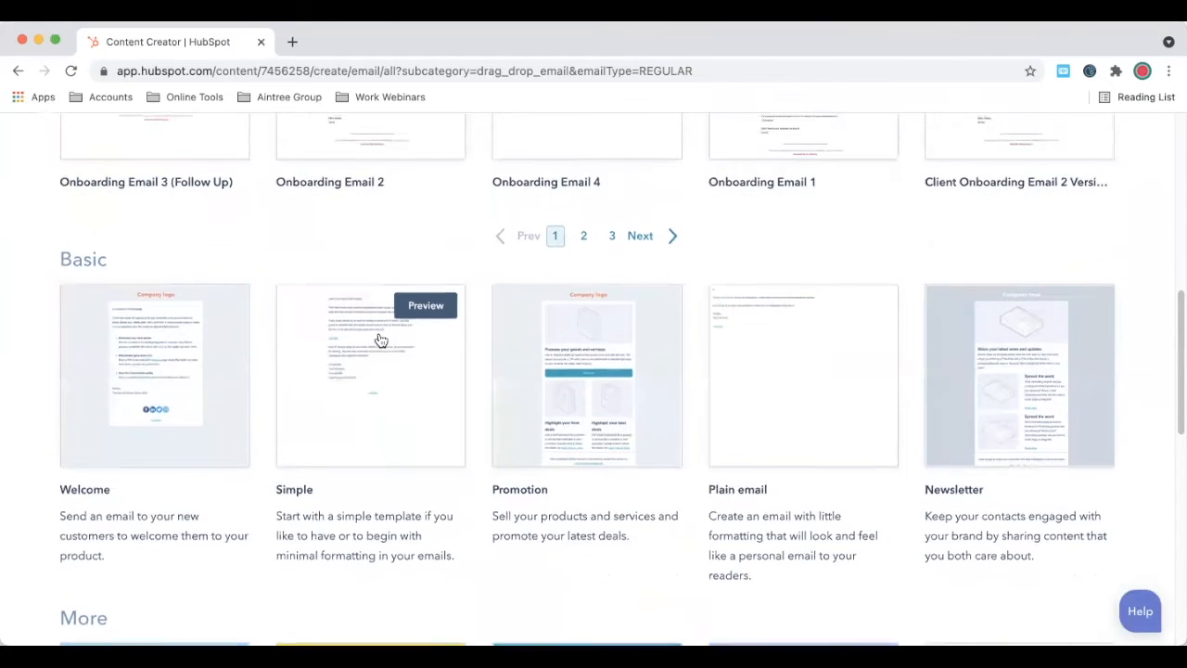
scroll(380, 340, "up", 1)
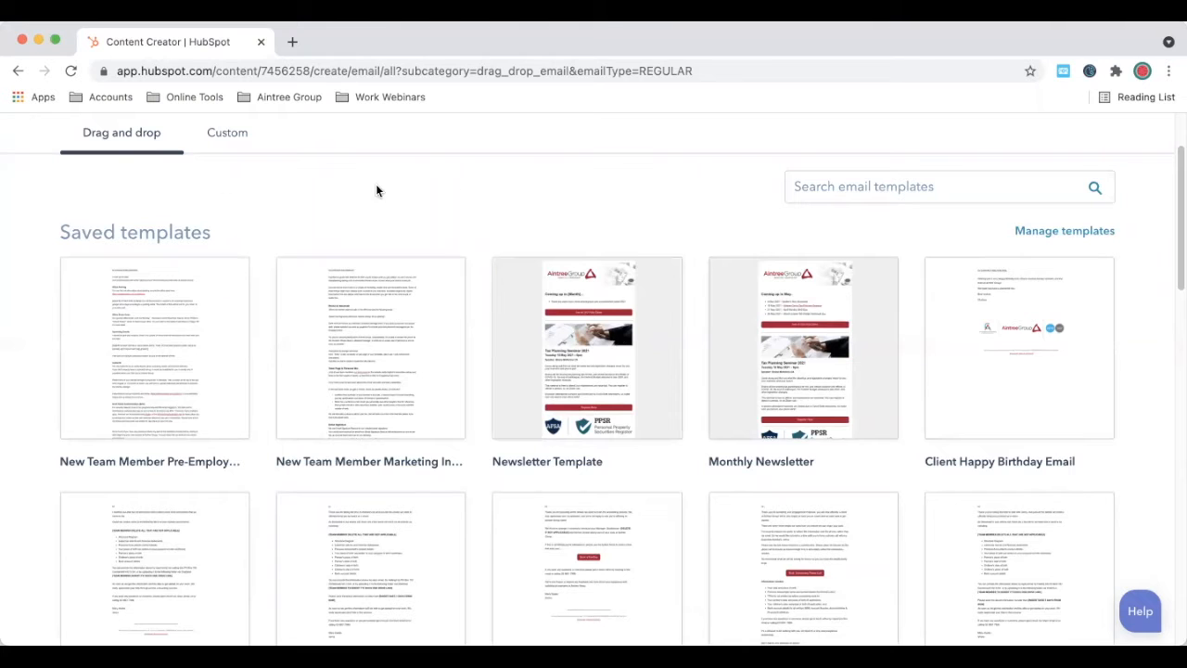
scroll(698, 330, "down", 3)
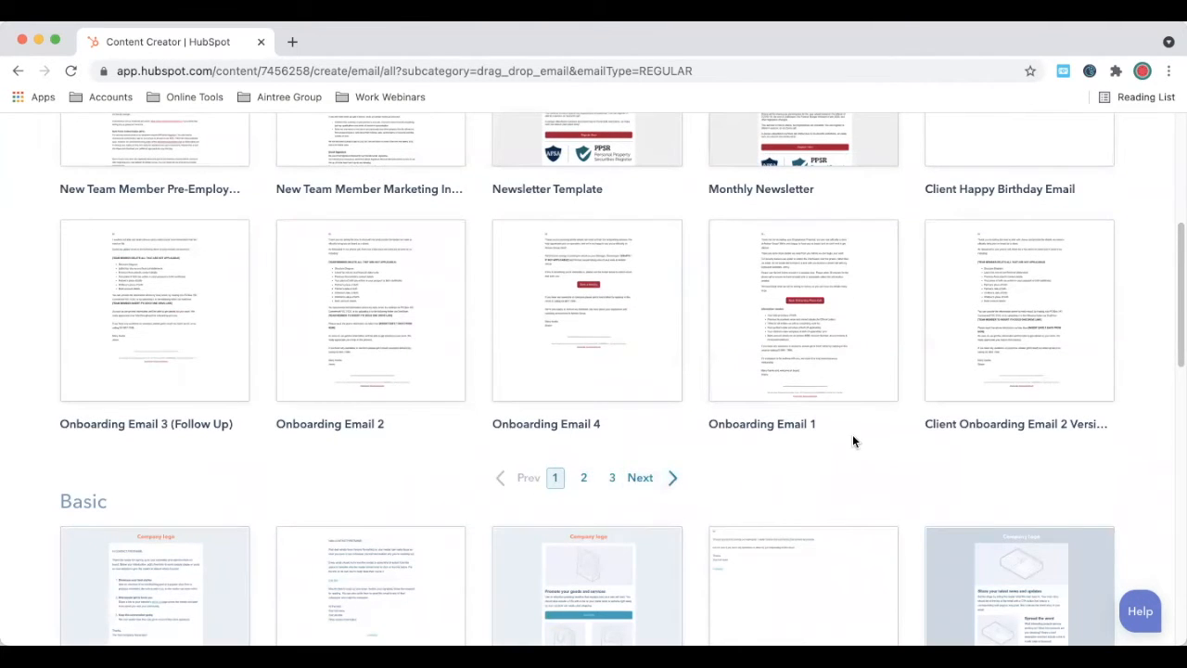
scroll(853, 441, "up", 4)
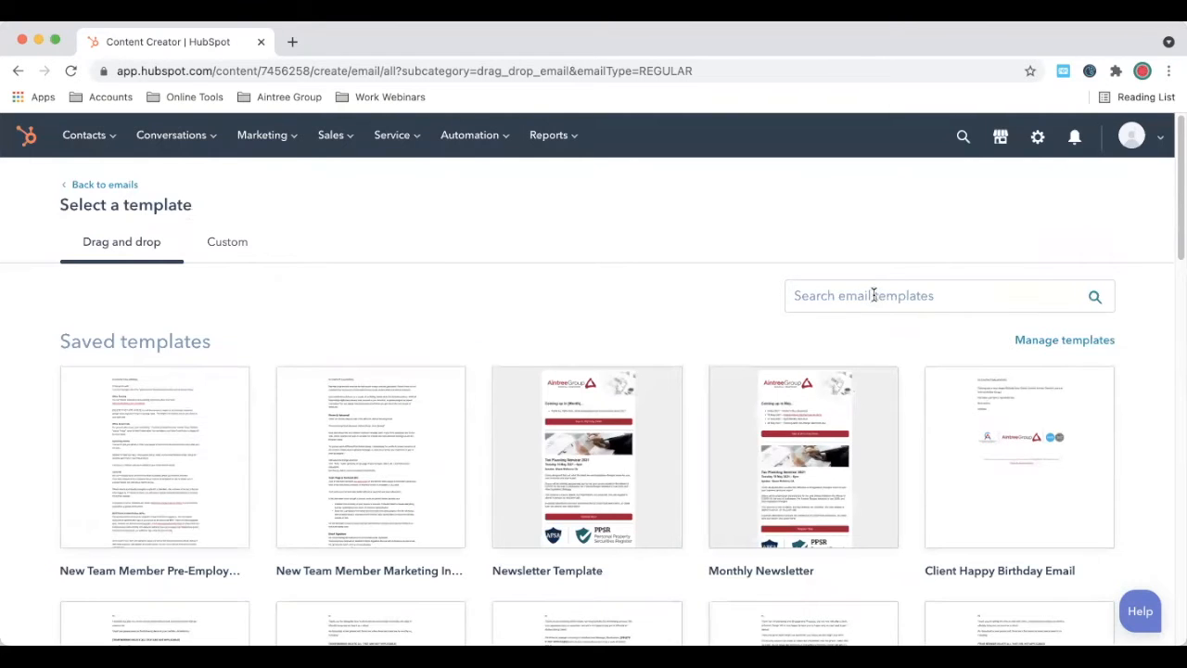
left_click(873, 295)
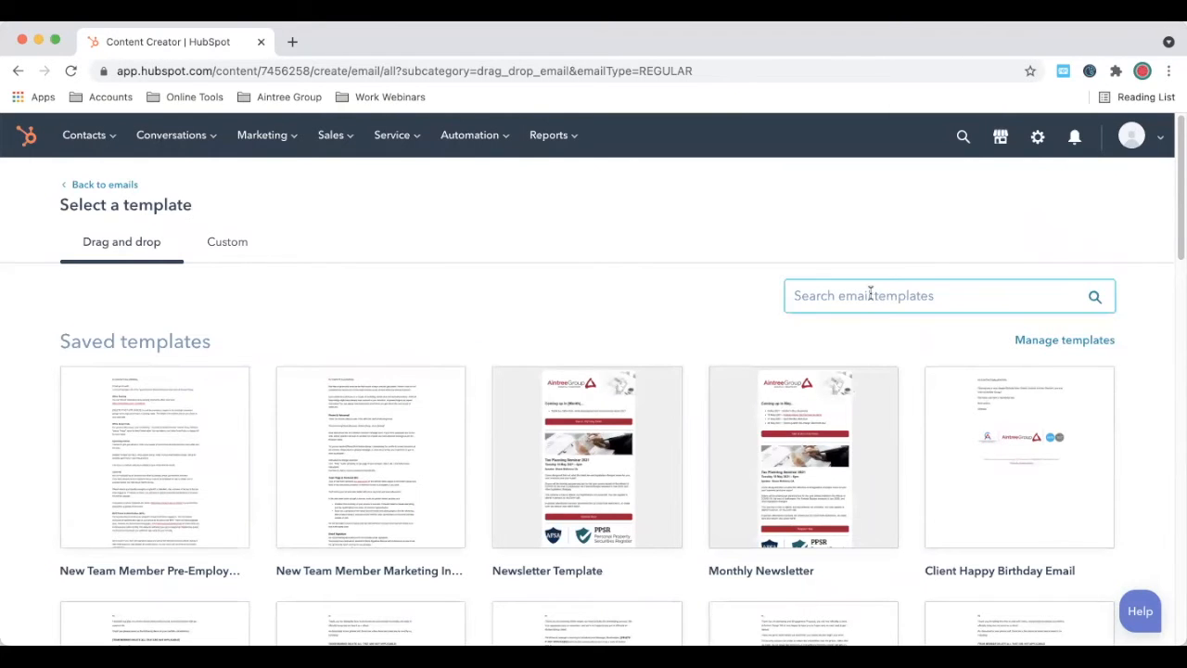
left_click(529, 274)
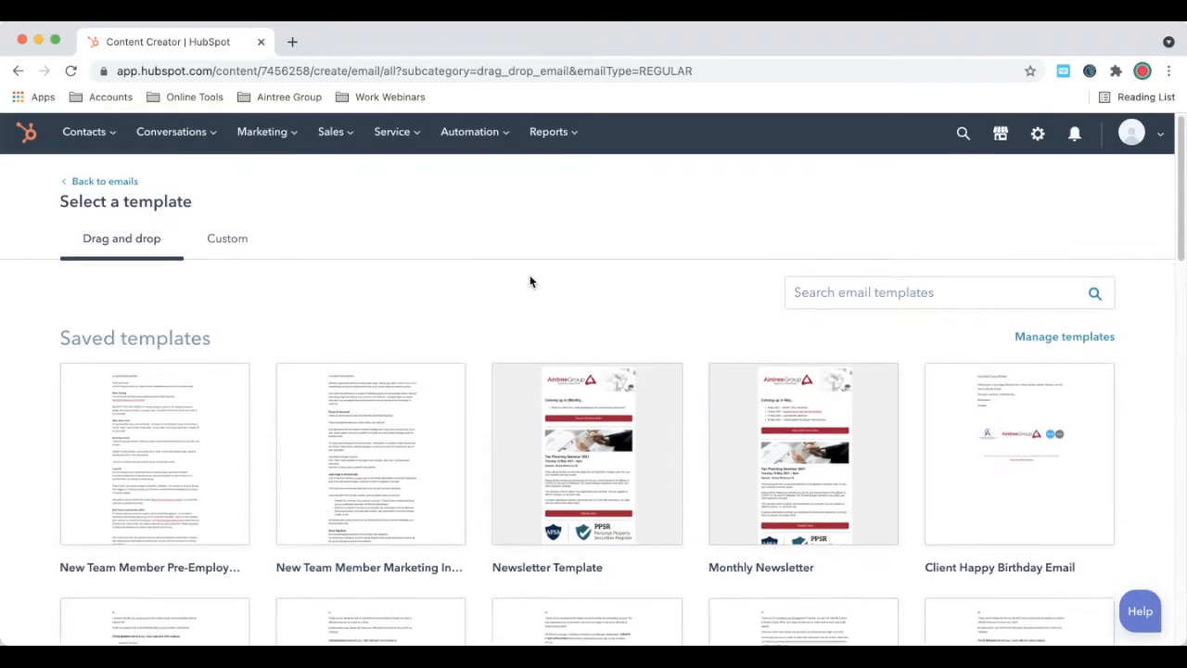
scroll(530, 274, "down", 1)
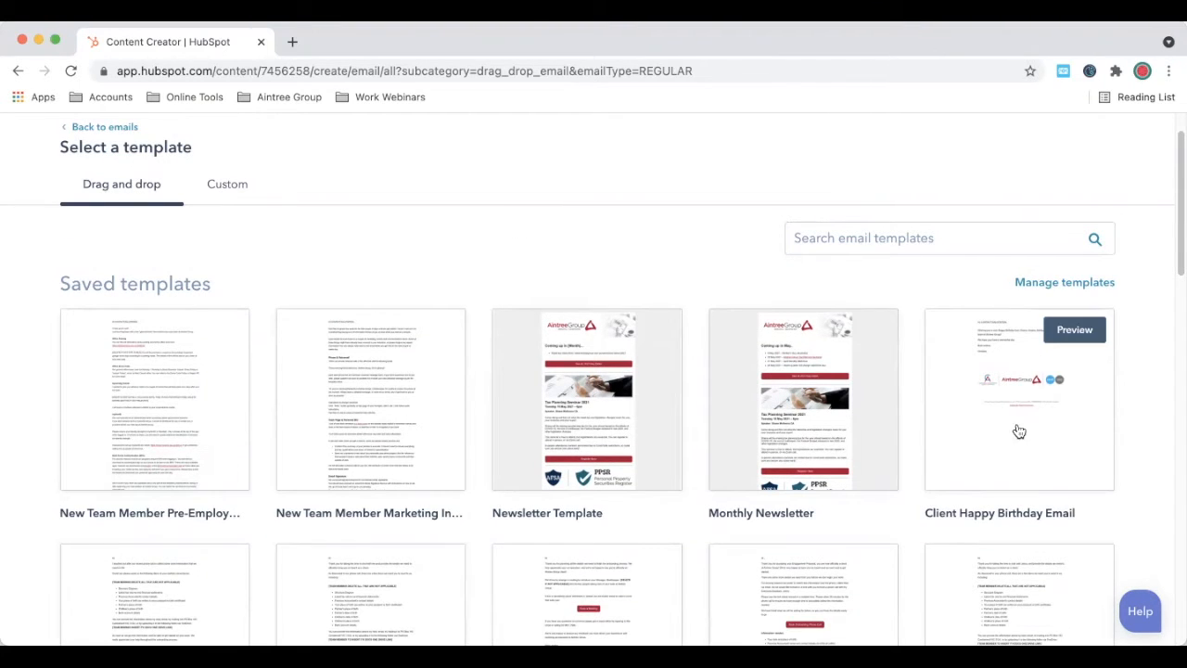
left_click(1025, 461)
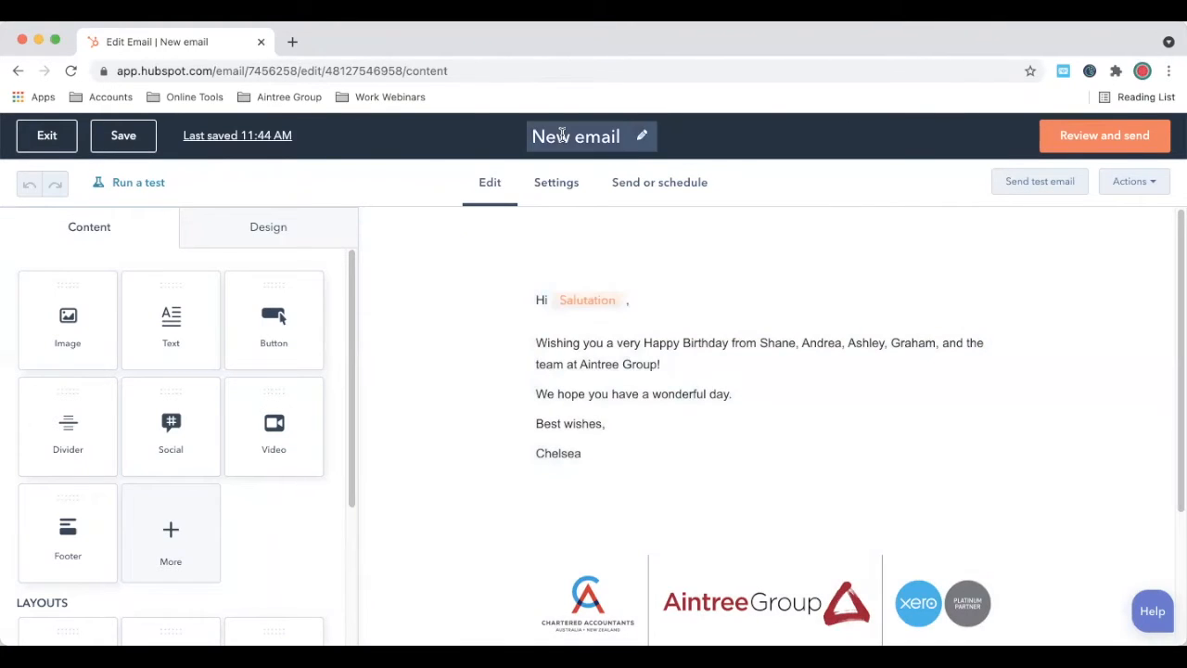
Step: Change the email title from 'New email' to 'Test video template email'
left_click(562, 135)
triple_click(562, 135)
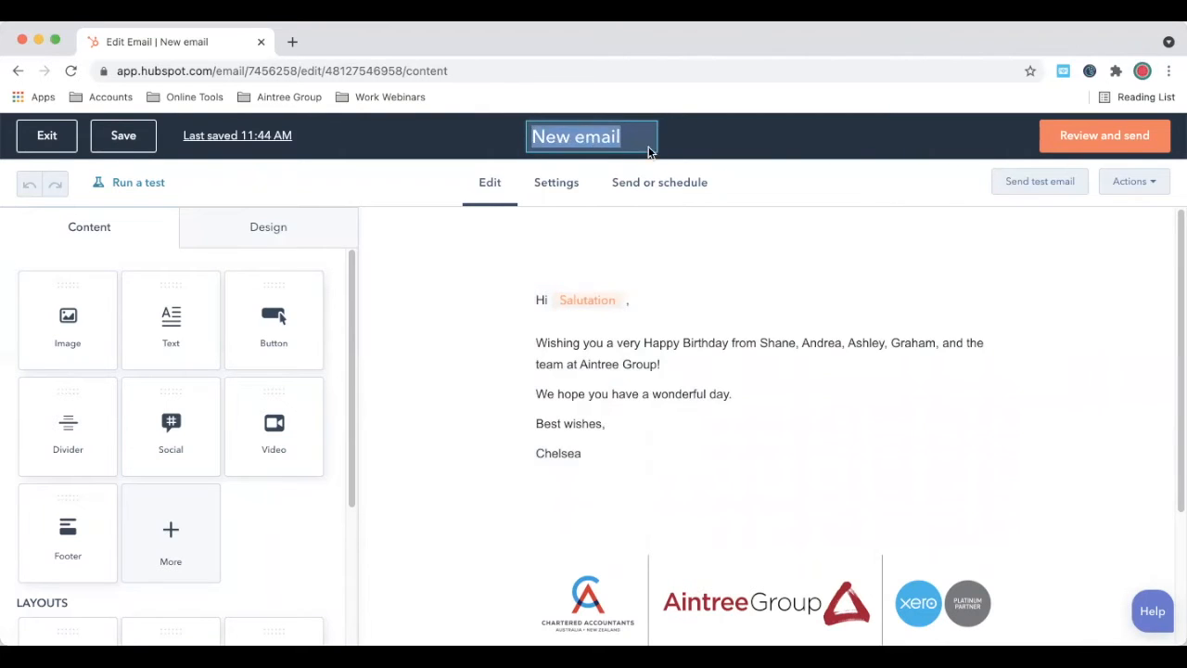
left_click(625, 314)
left_click(577, 139)
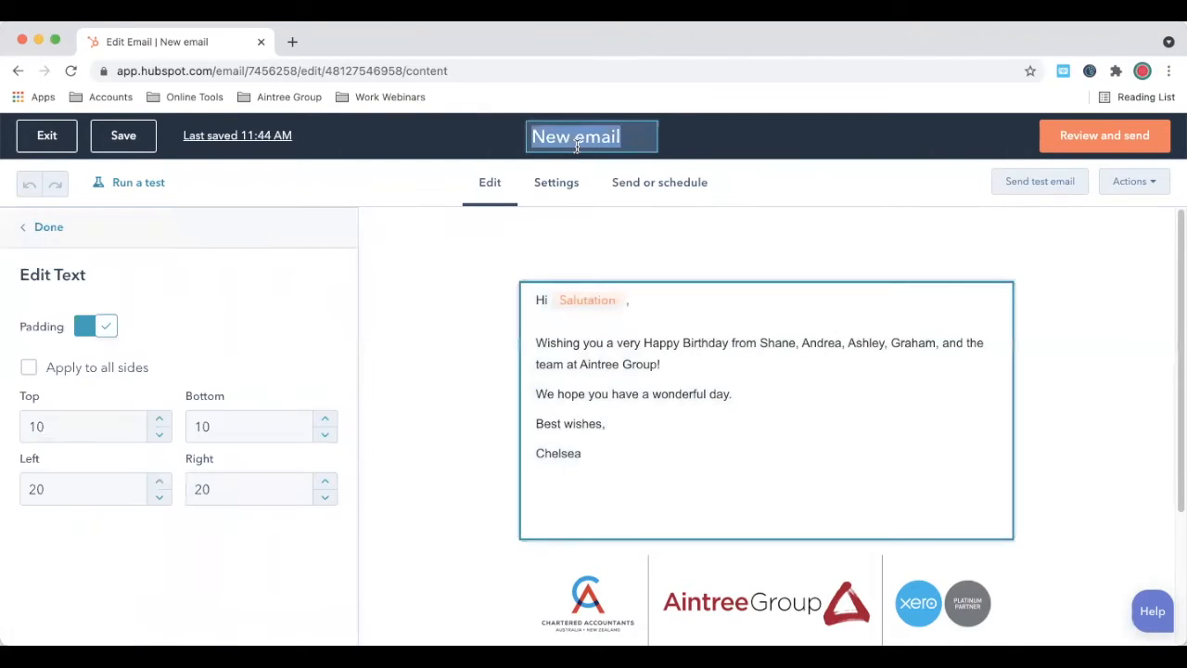
type("Test video templat")
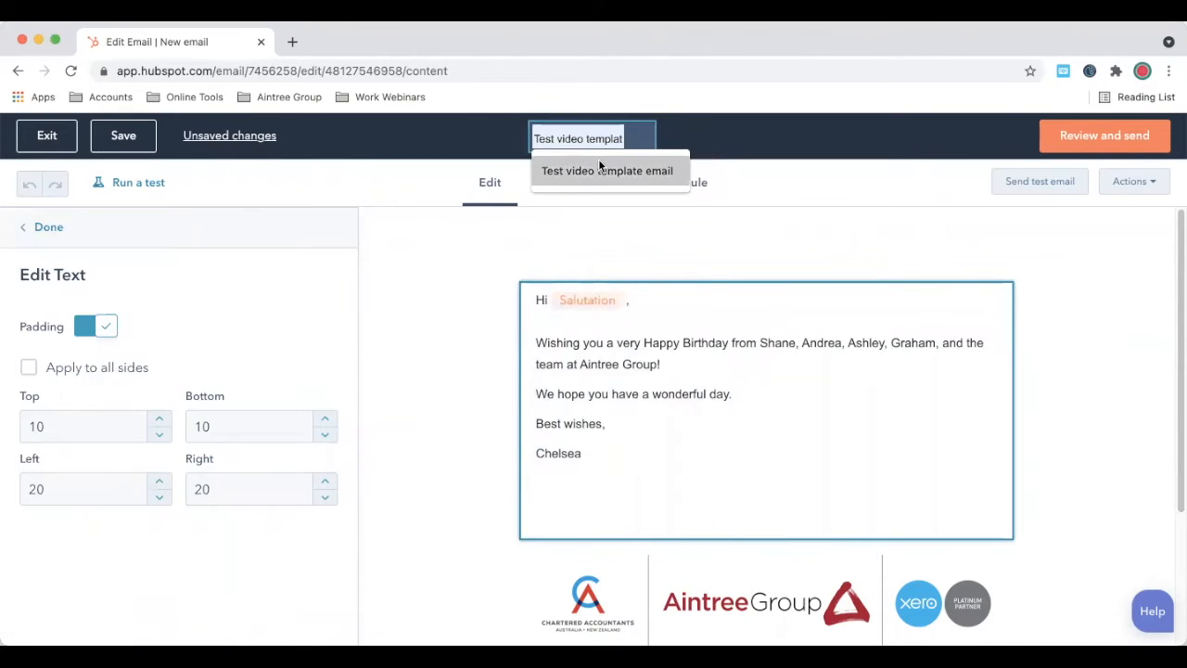
left_click(601, 171)
left_click(750, 245)
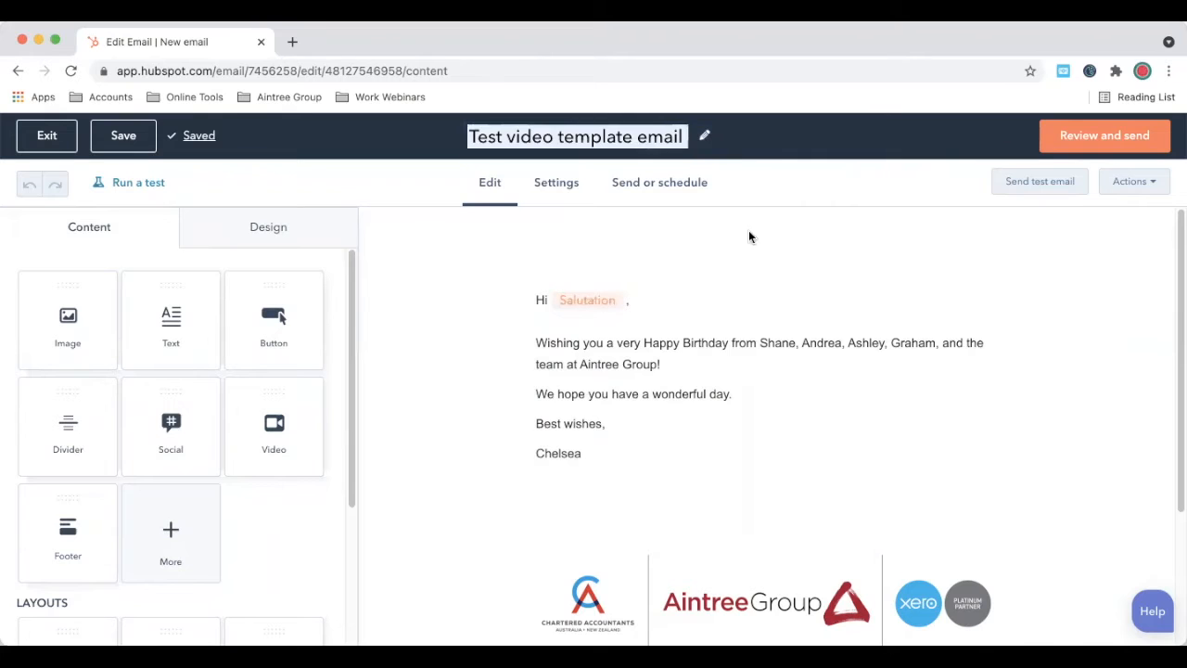
left_click(736, 274)
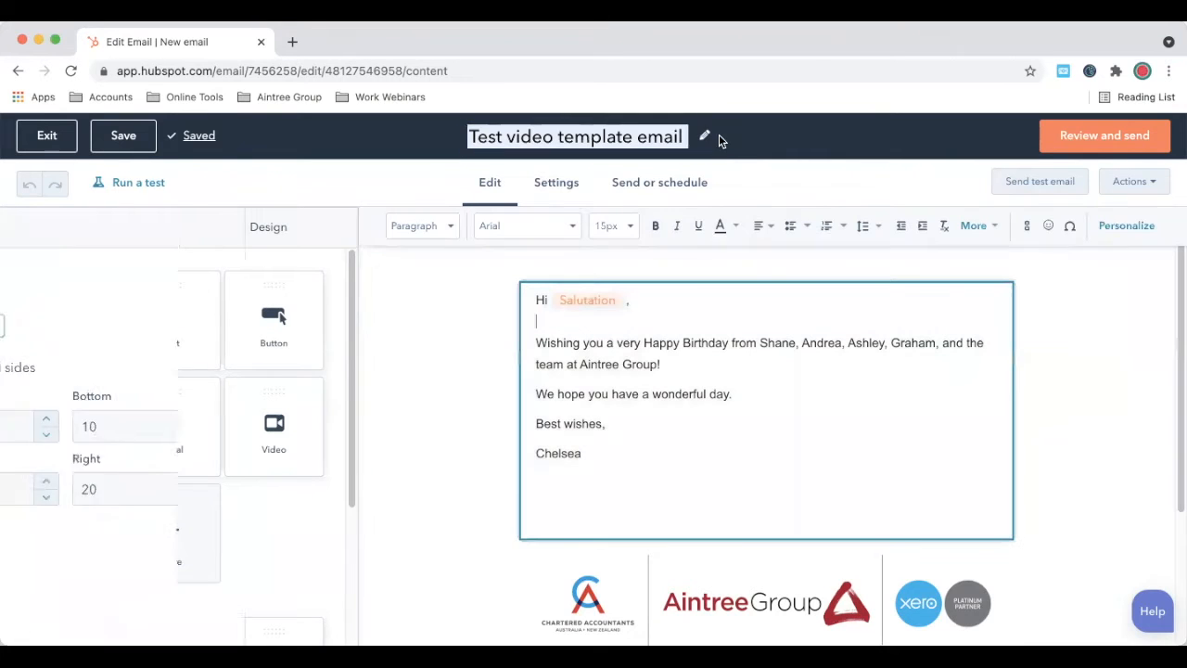
left_click(692, 365)
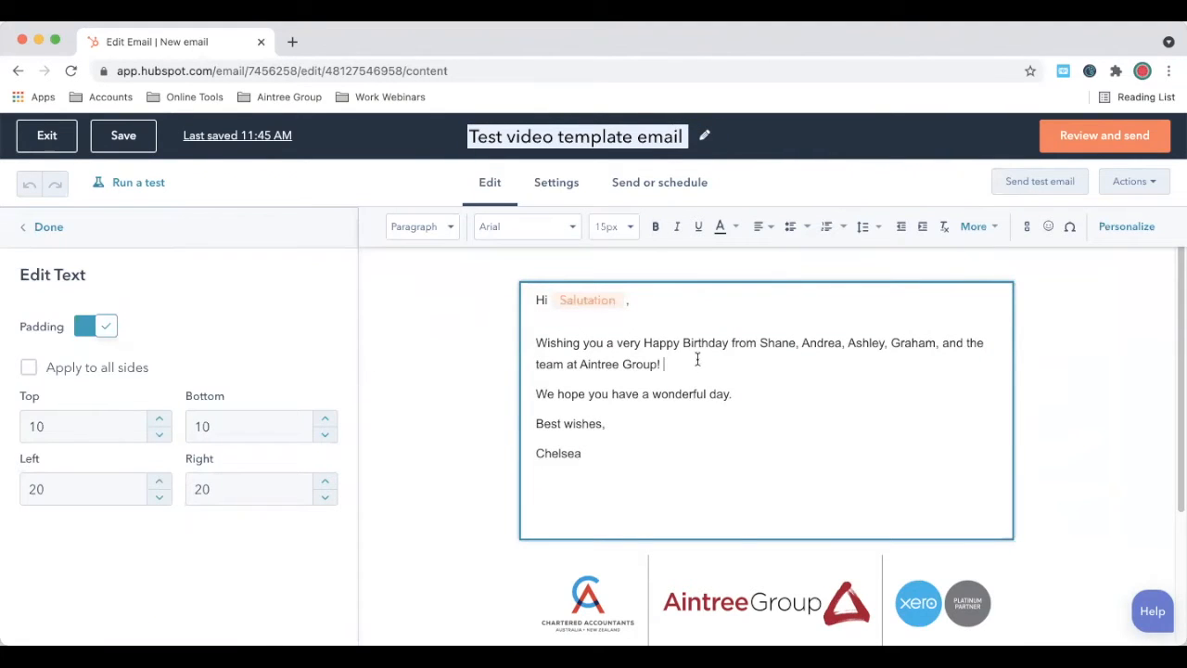
left_click(589, 305)
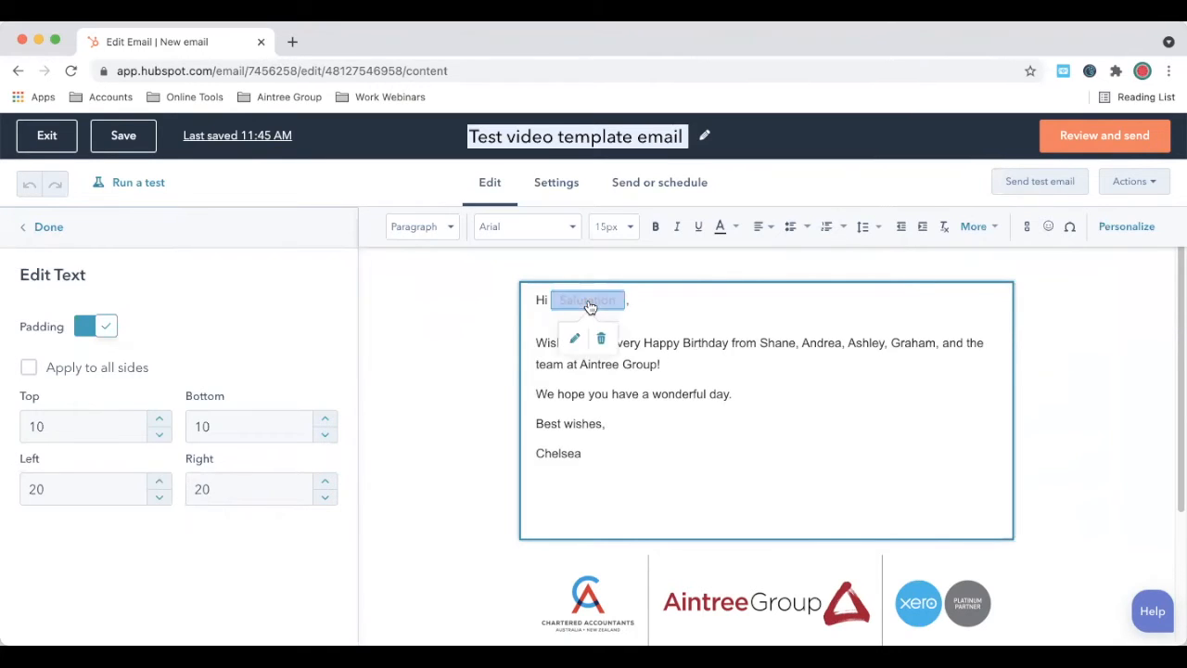
left_click(719, 321)
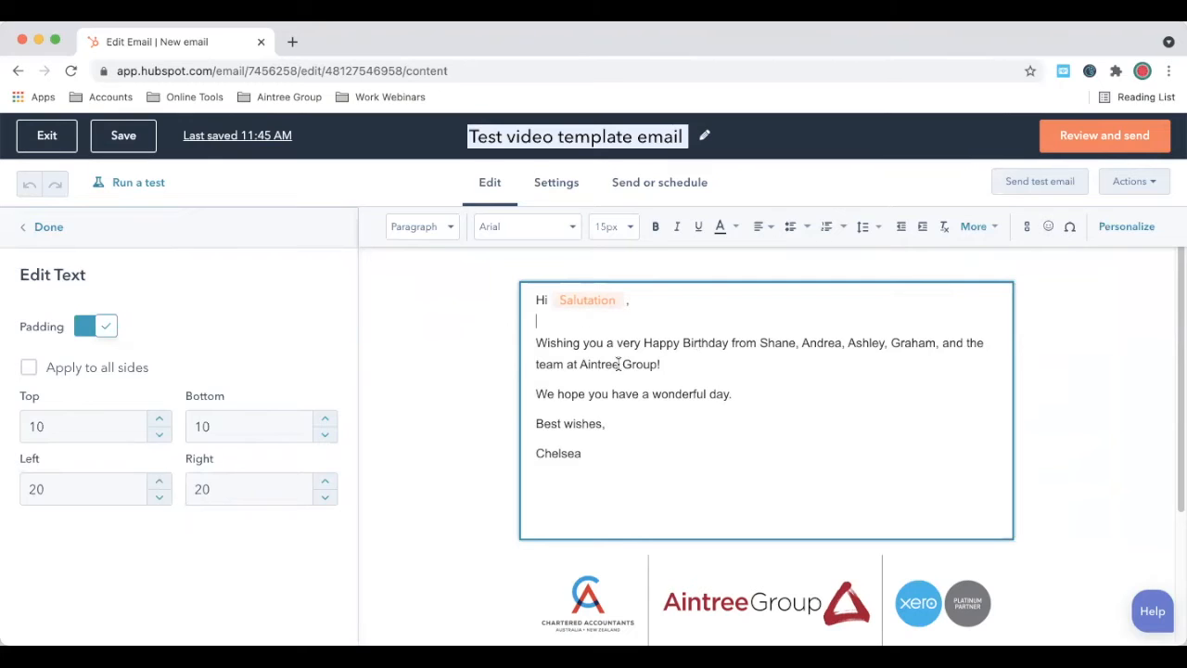
left_click(713, 360)
key("Return")
type("Testing 123")
left_click_drag(607, 393, 524, 393)
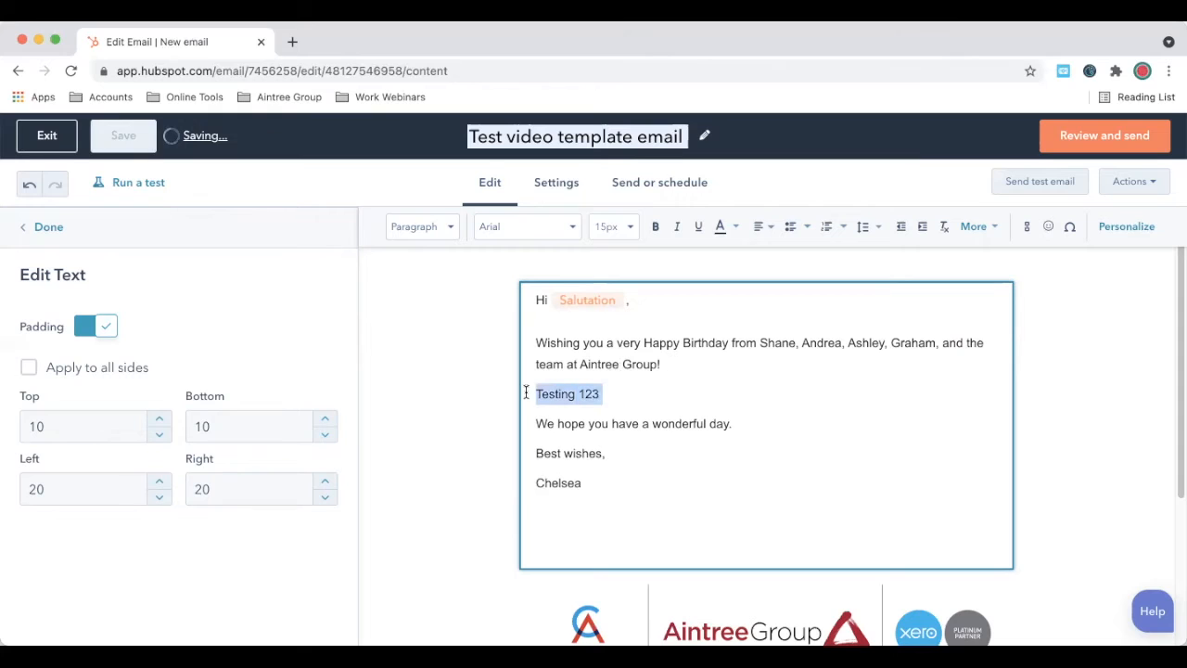
key("BackSpace")
type("[DE:E")
key("BackSpace")
key("BackSpace")
type("LETE IF NOT APPLICABLE]")
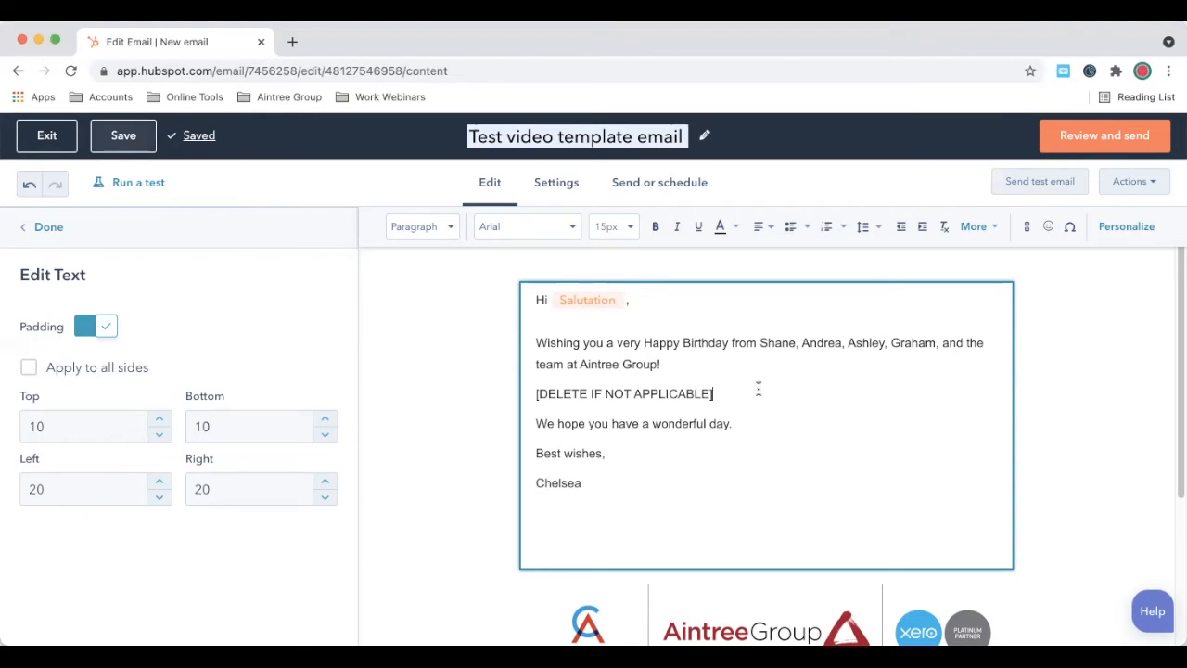
left_click_drag(729, 390, 511, 388)
key("BackSpace")
key("BackSpace")
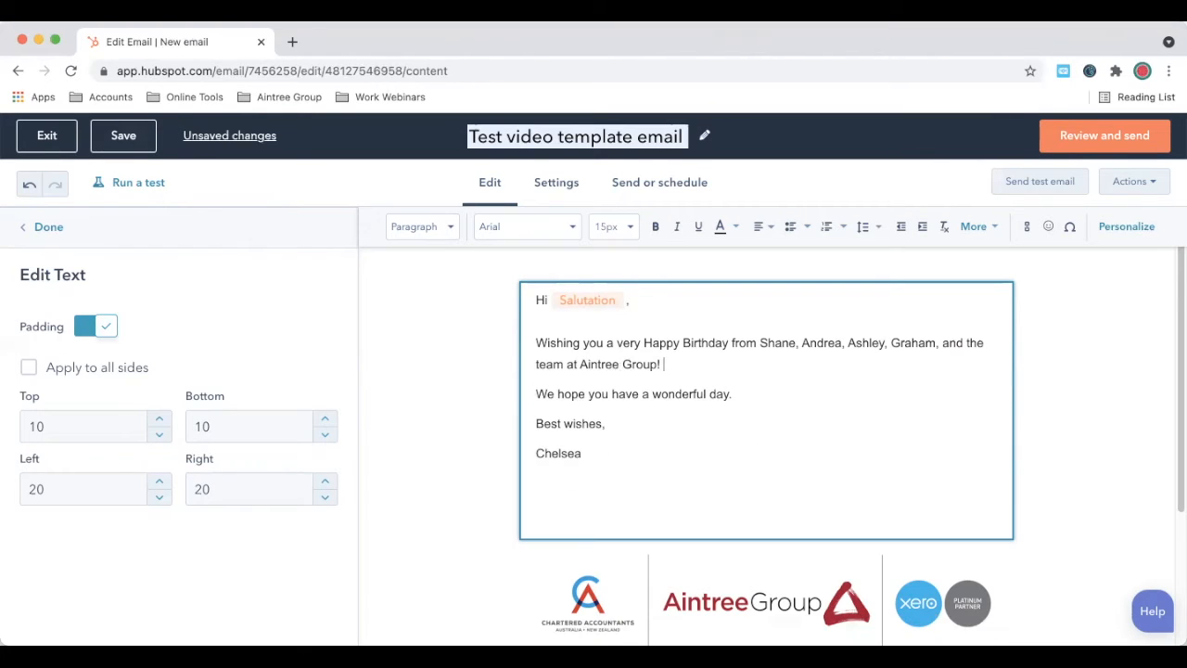
left_click(746, 465)
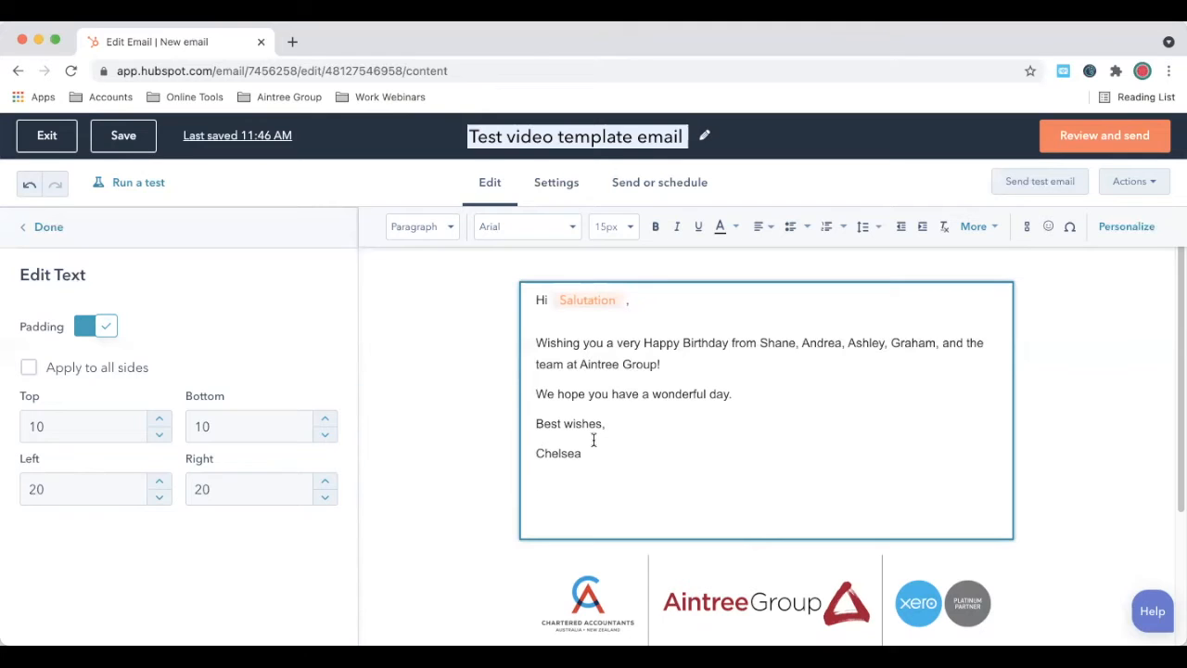
Step: Switch between the email's content and Settings views, ending on Settings
left_click(574, 192)
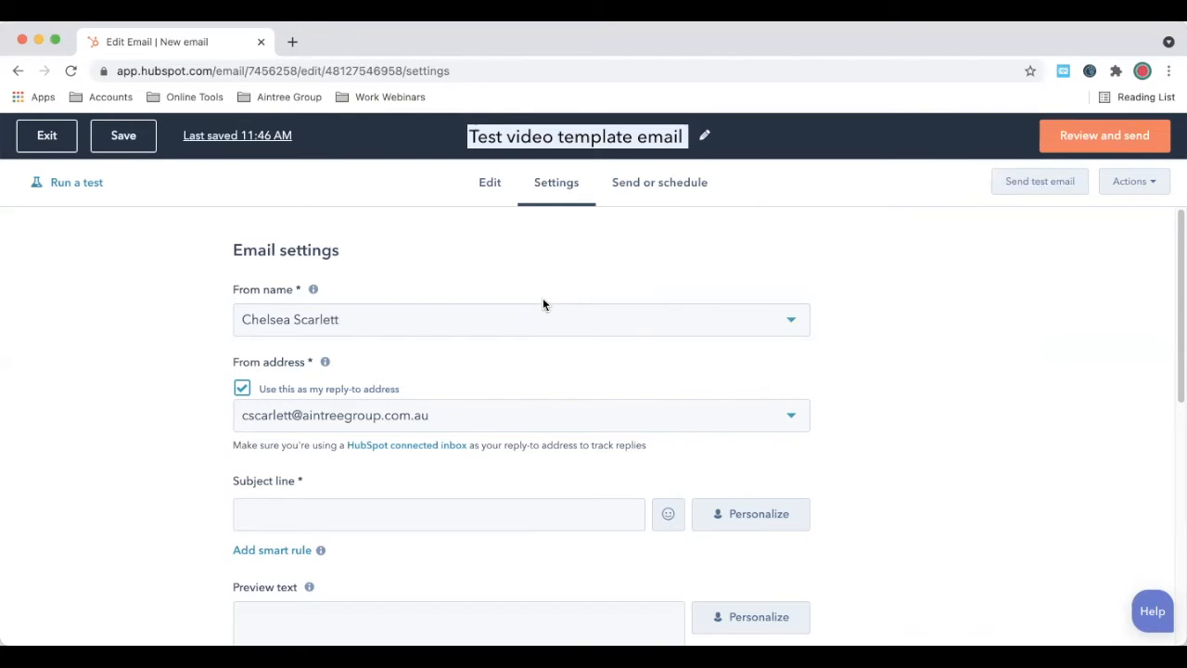
left_click(491, 184)
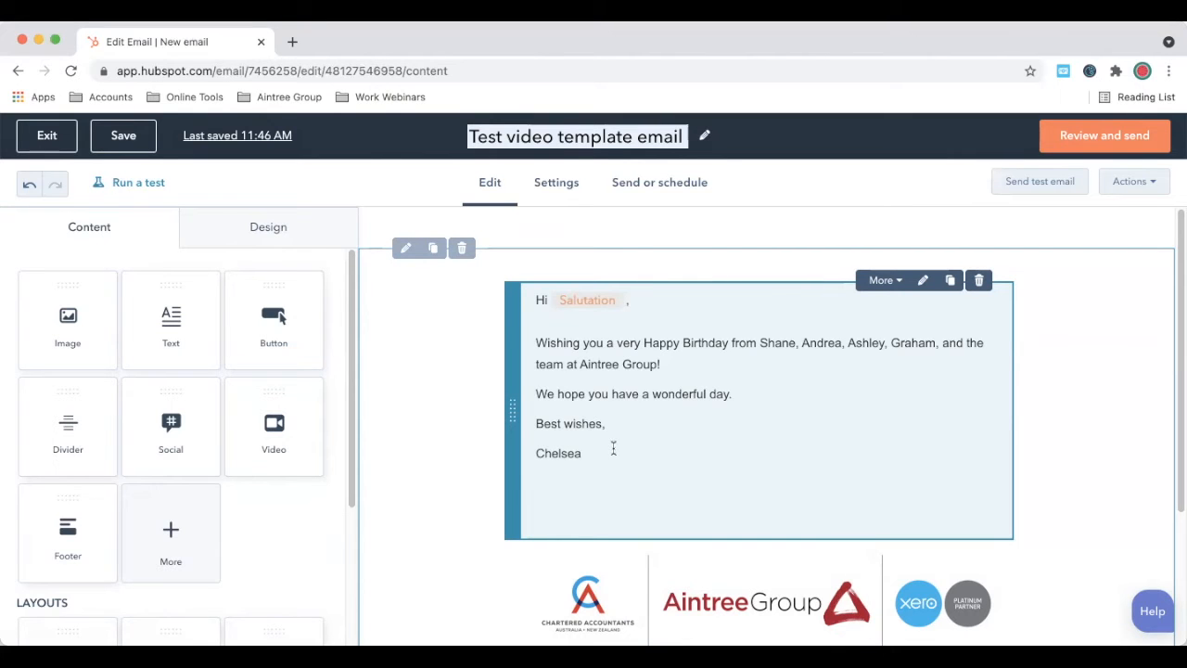
left_click(579, 183)
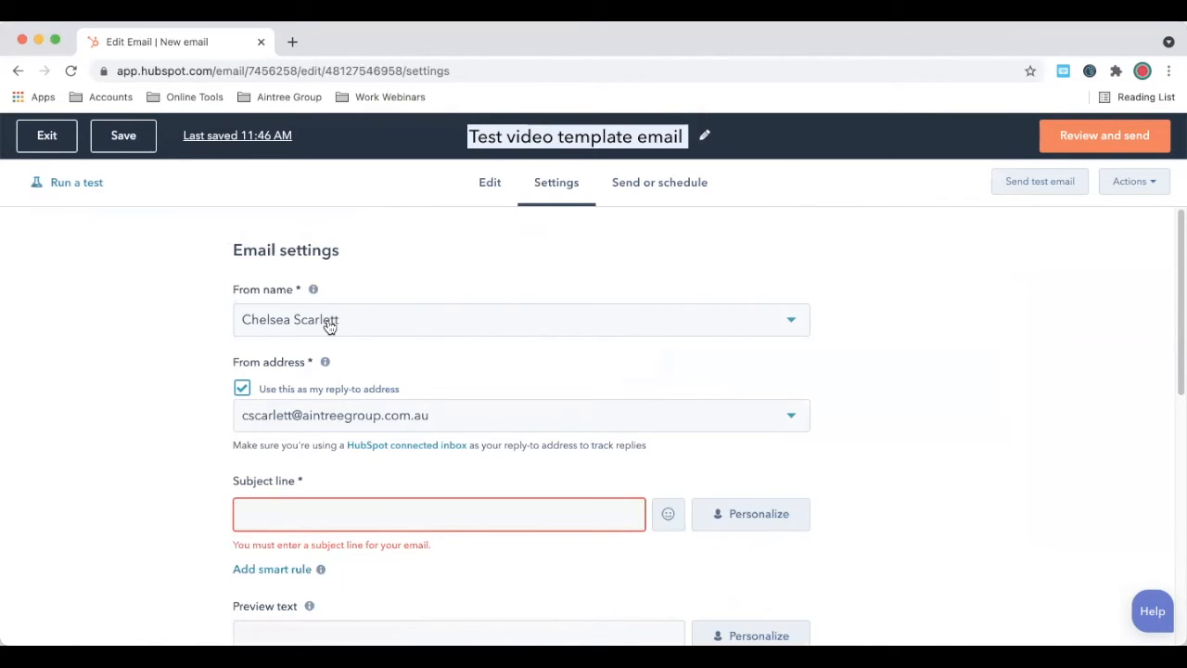
left_click(509, 192)
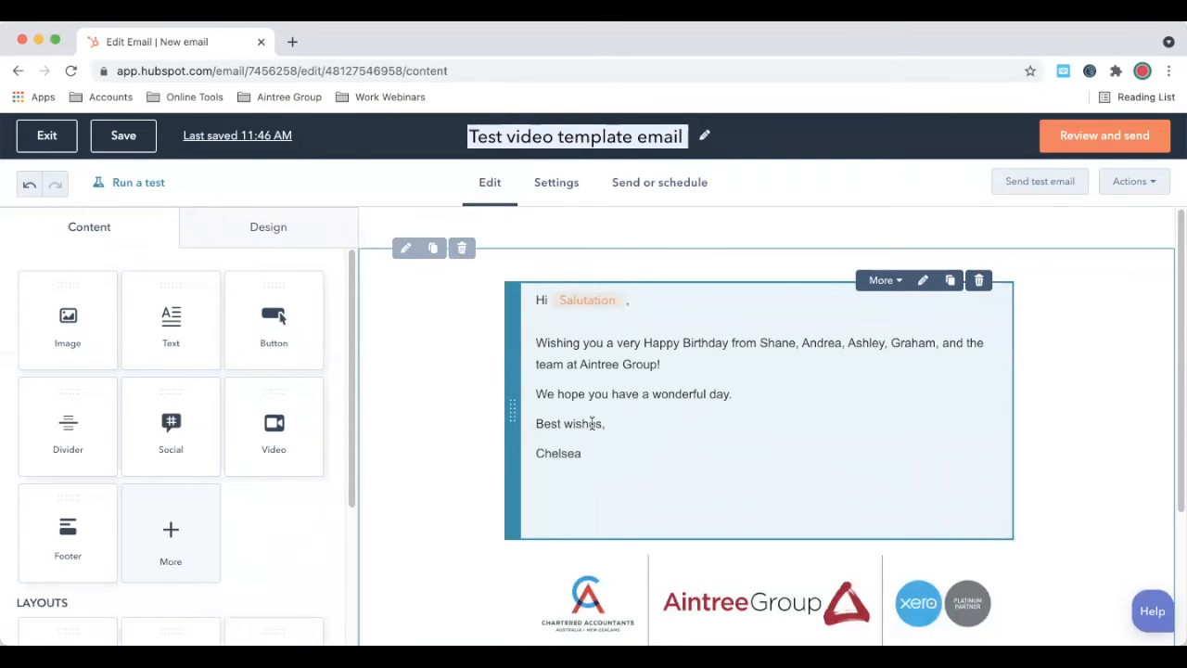
left_click(560, 189)
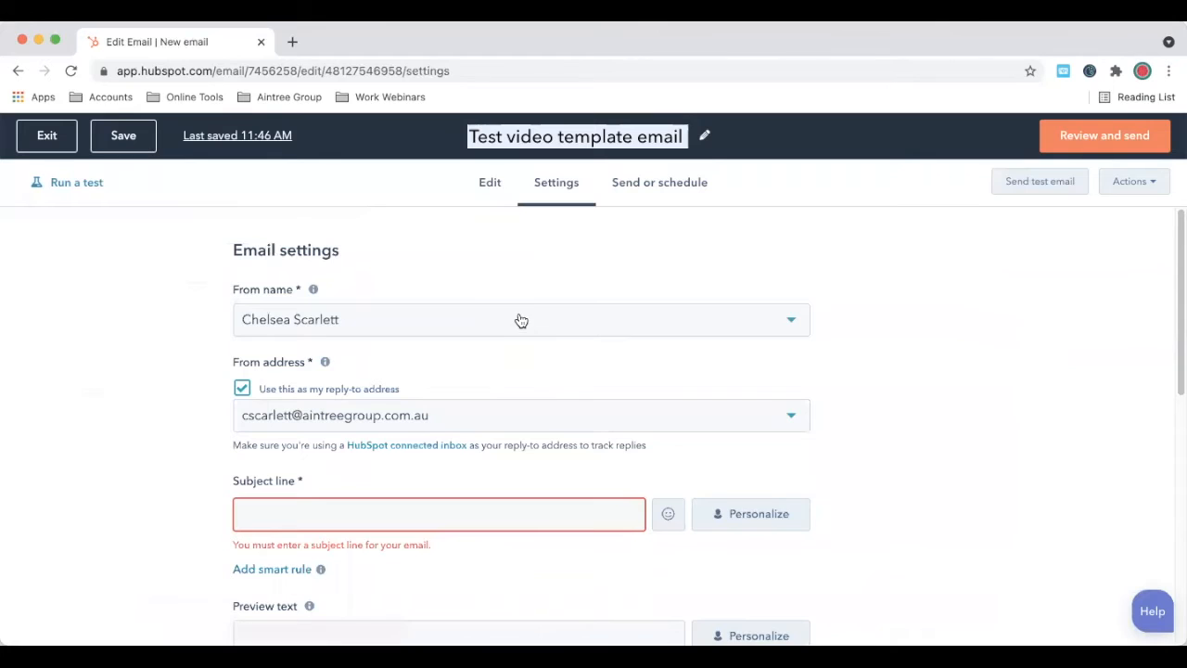
Step: Set the From name to the sender's existing custom name ending in 'Aintree Group'
left_click(520, 319)
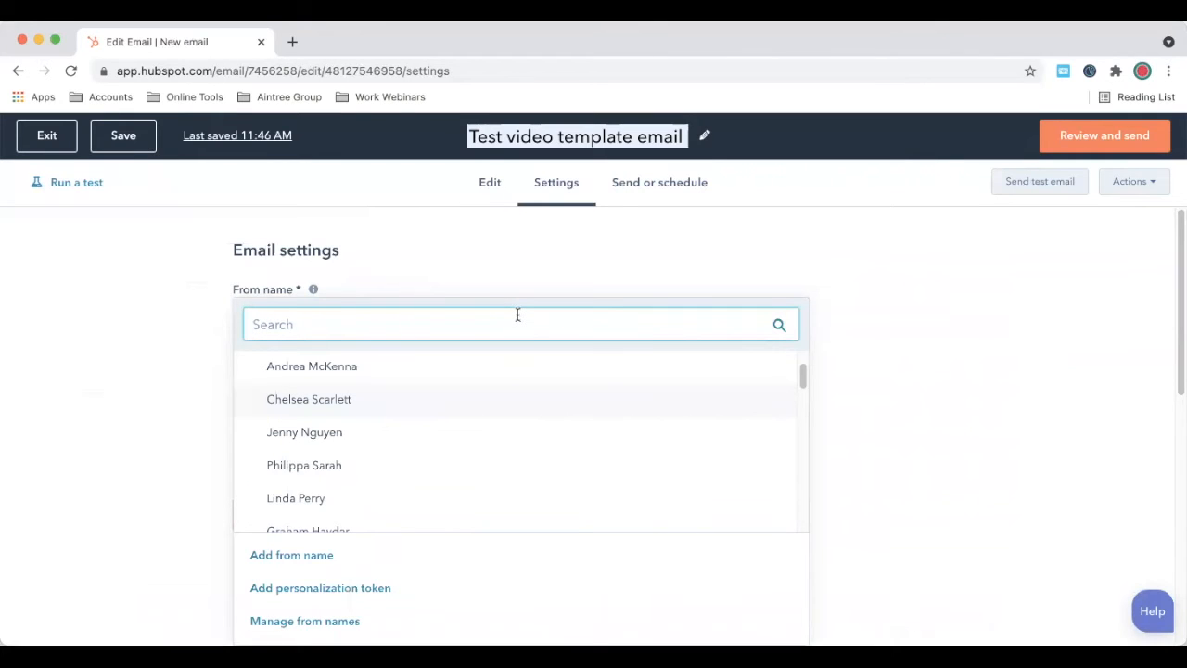
type("chelsea")
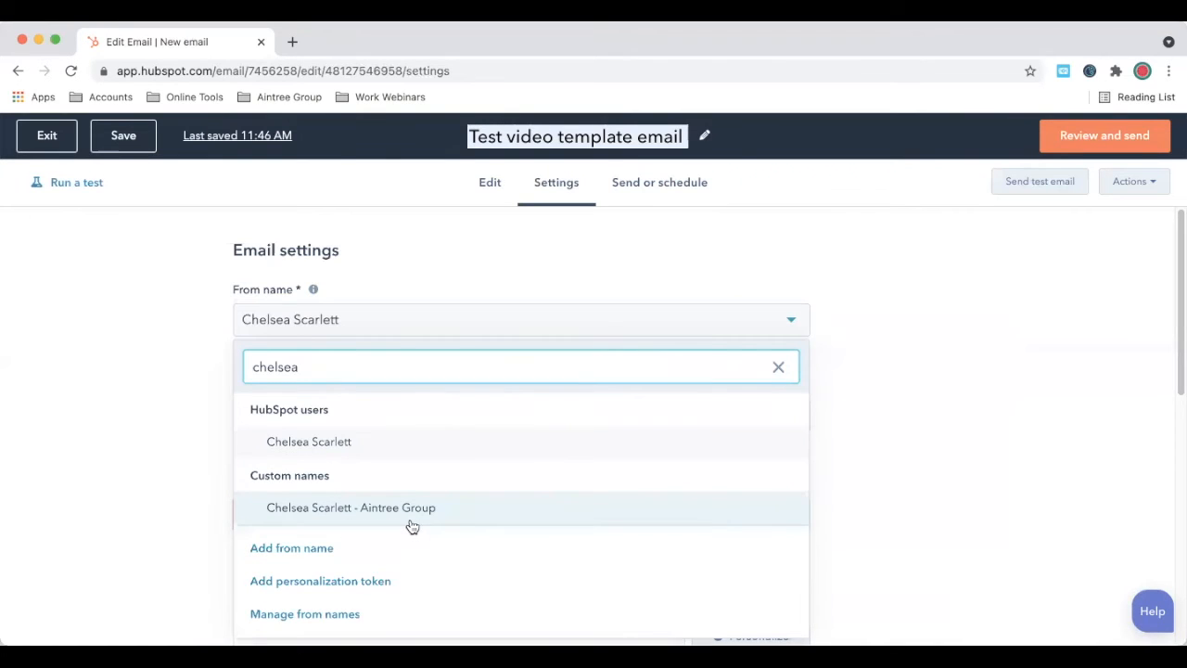
left_click(310, 546)
key("ctrl+a")
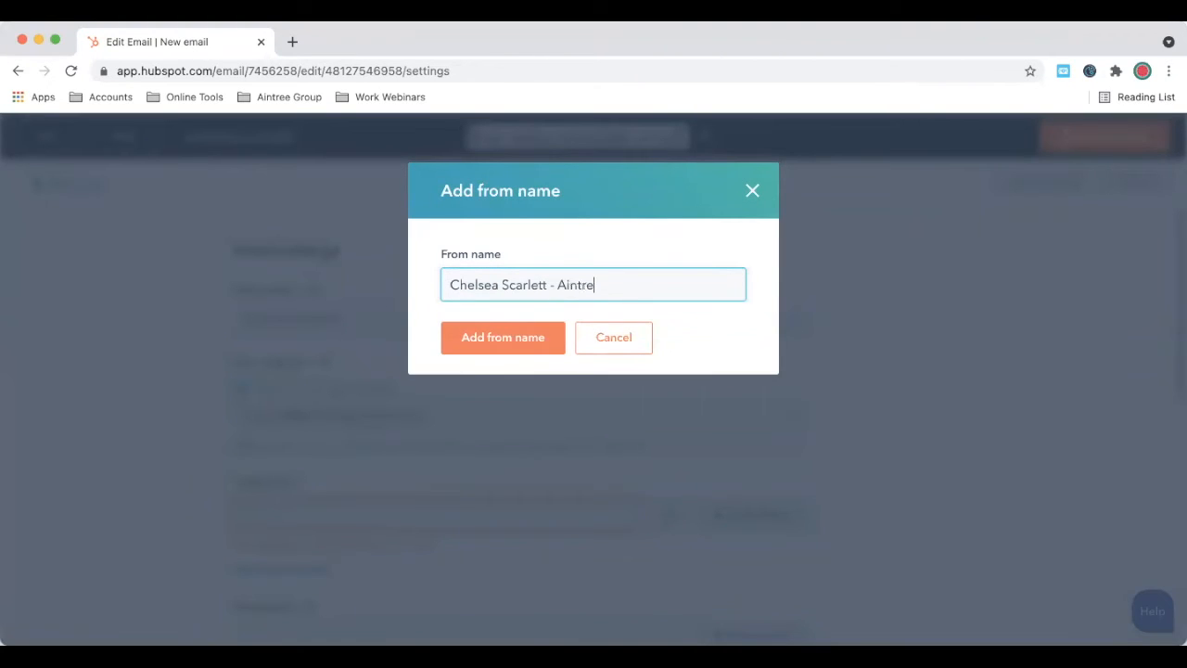
type("e Group")
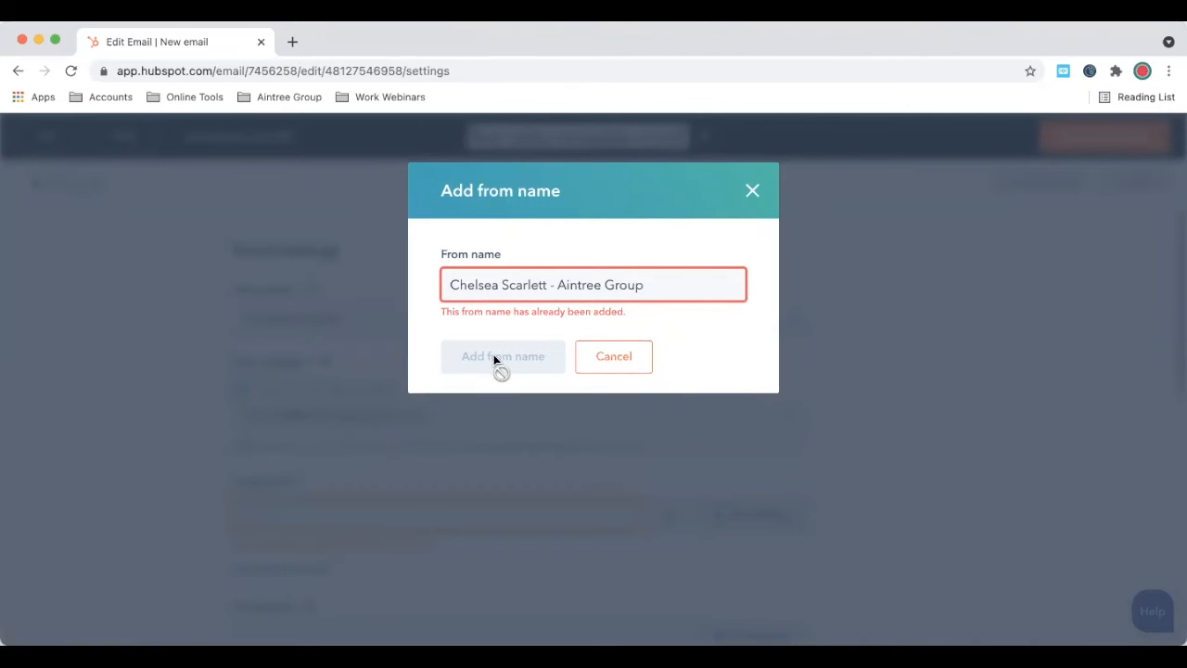
left_click(603, 358)
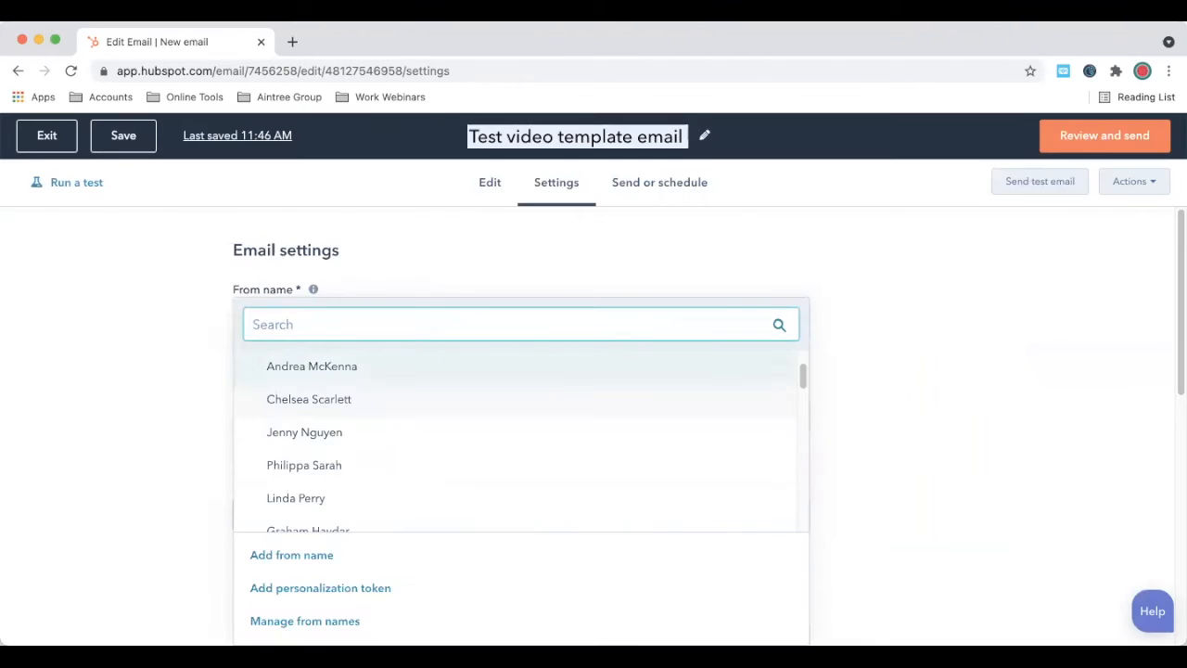
type("chelsea")
left_click(434, 507)
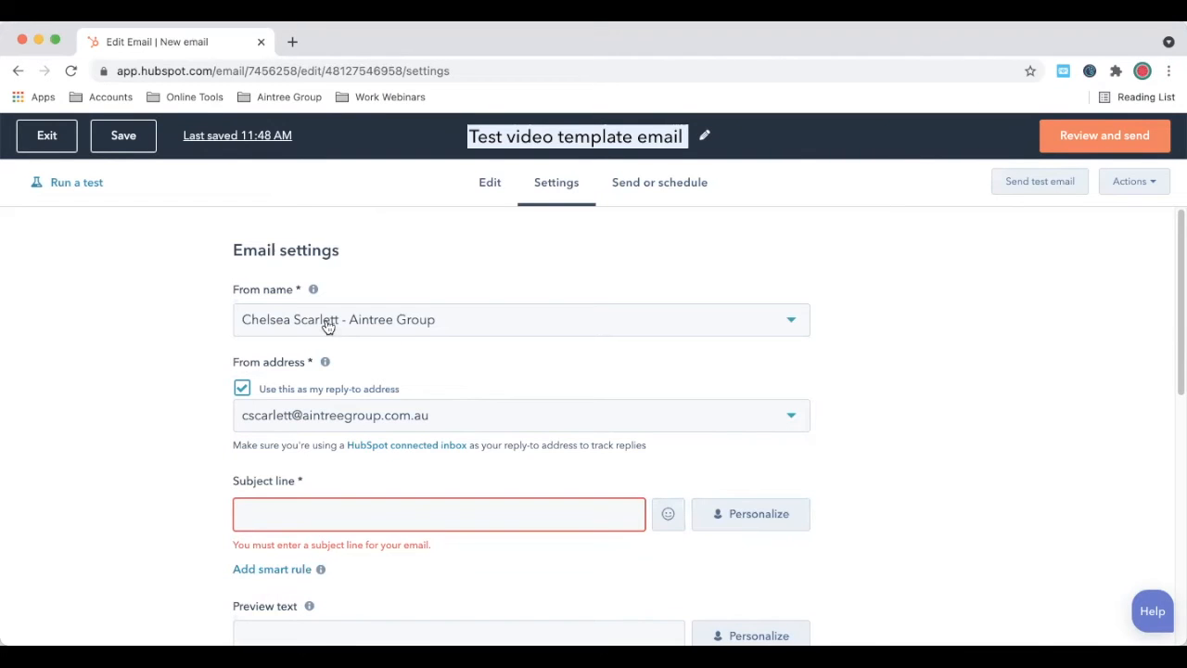
Step: Look through the from address options and leave the address unchanged
left_click(396, 417)
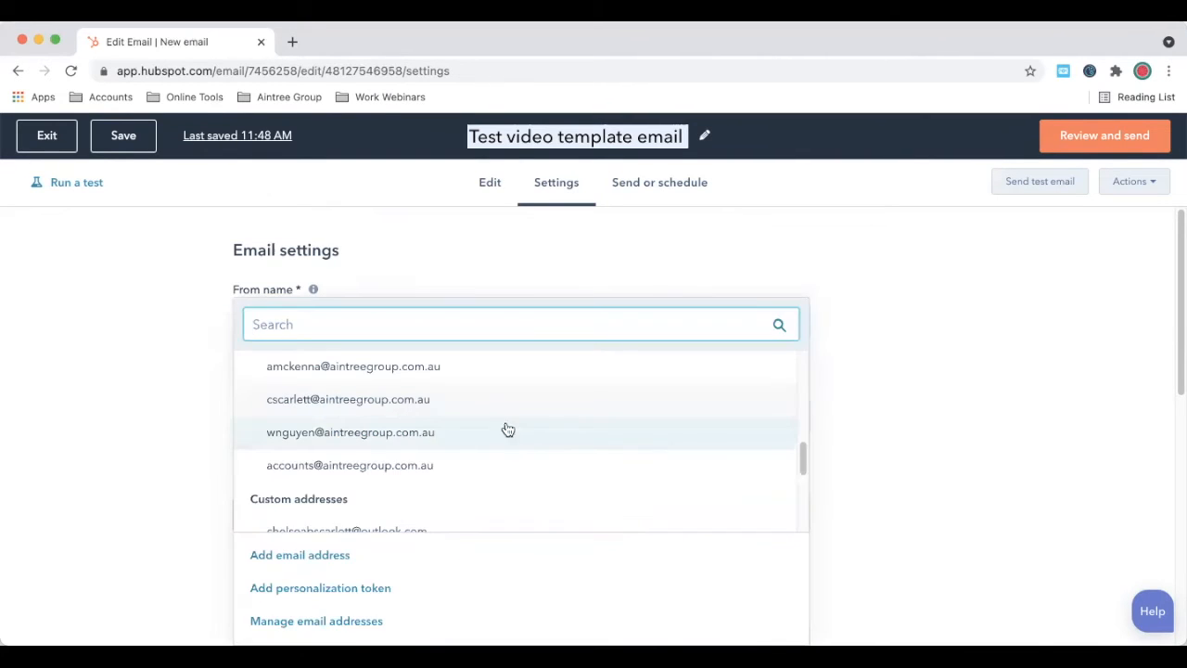
scroll(492, 470, "down", 3)
scroll(491, 464, "up", 6)
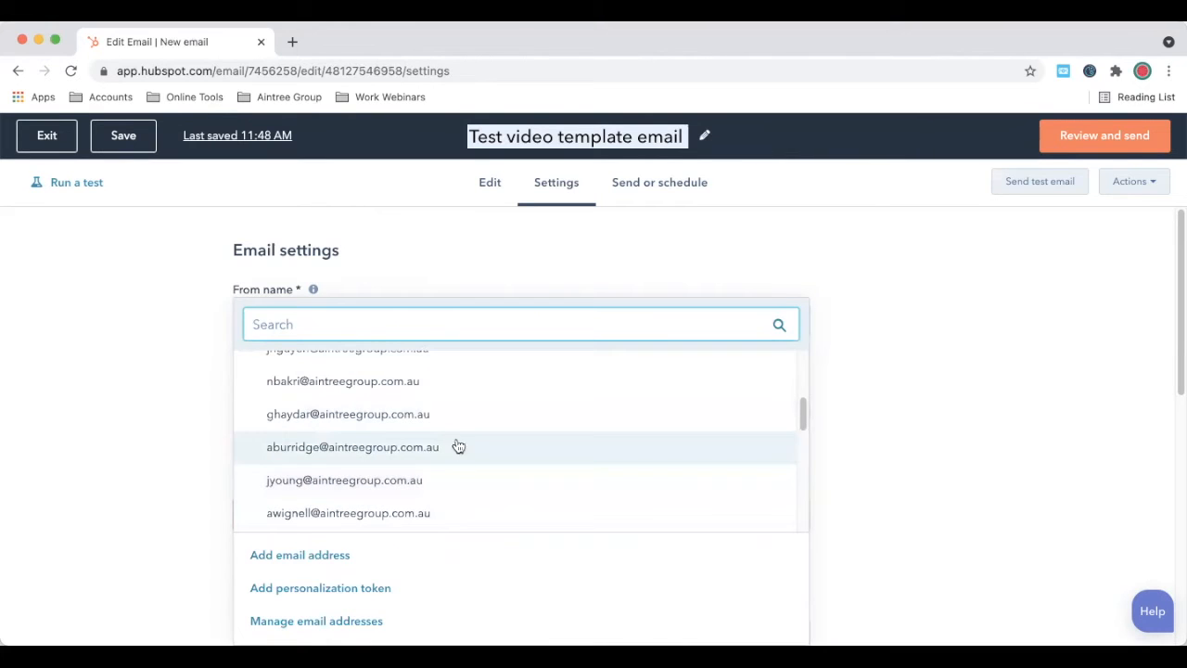
scroll(437, 406, "up", 1)
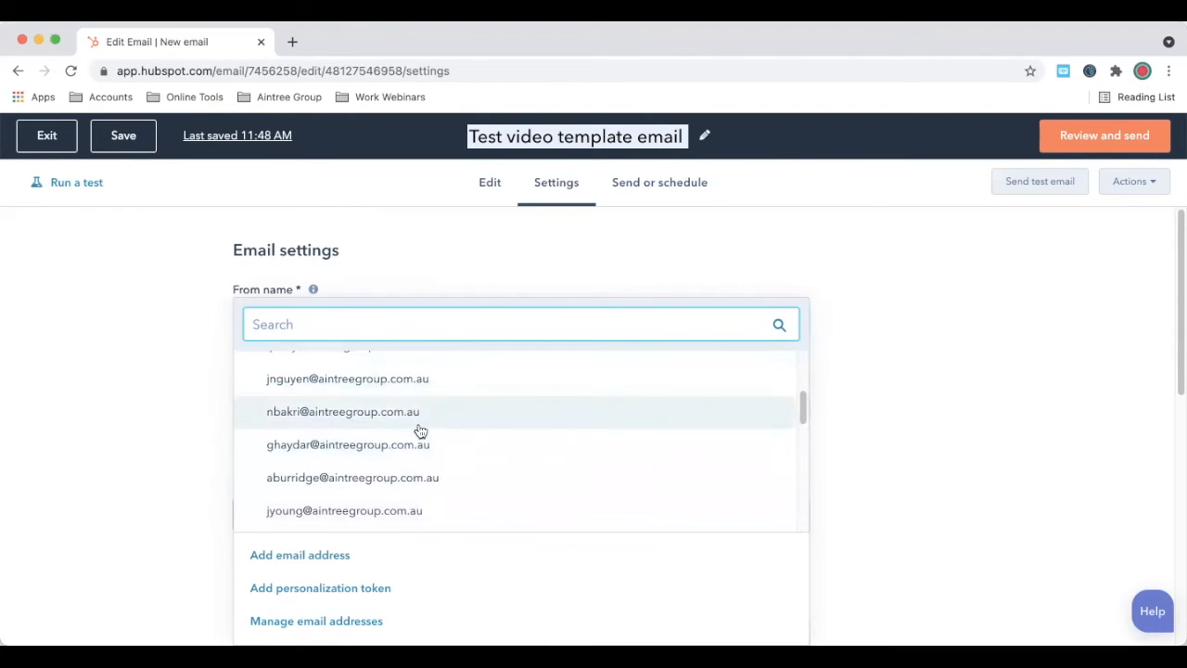
left_click(502, 230)
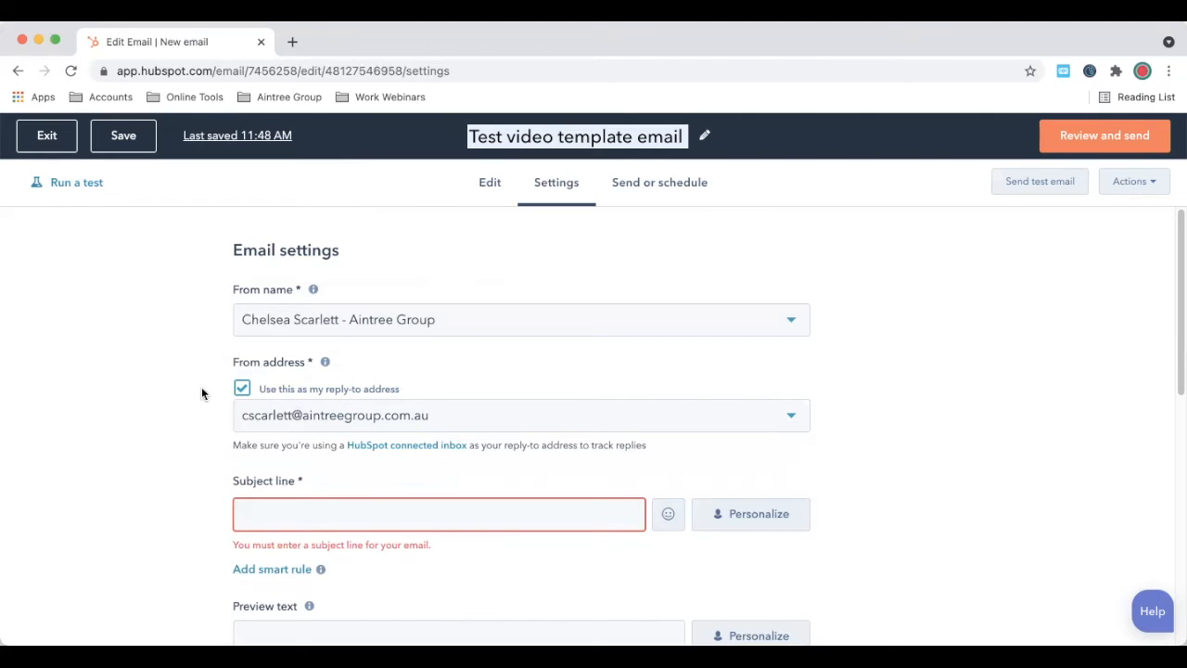
scroll(177, 454, "down", 3)
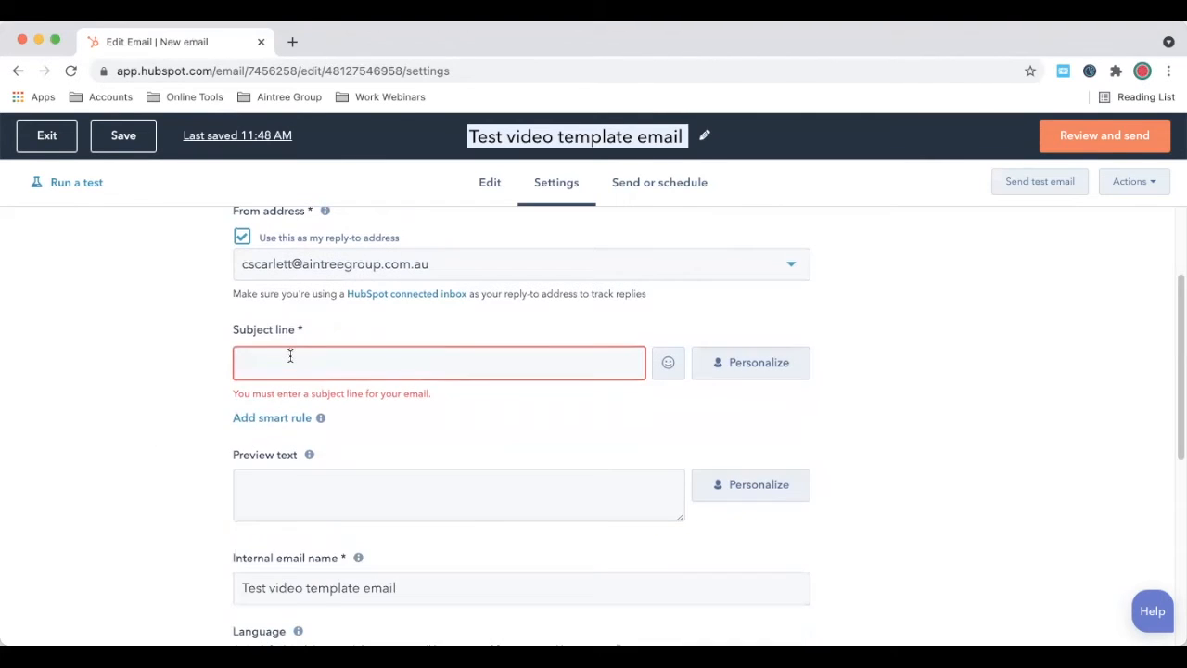
Step: Enter 'Test email video' as the subject line, dismissing the past-subject suggestions
left_click(291, 357)
left_click(166, 357)
left_click(244, 359)
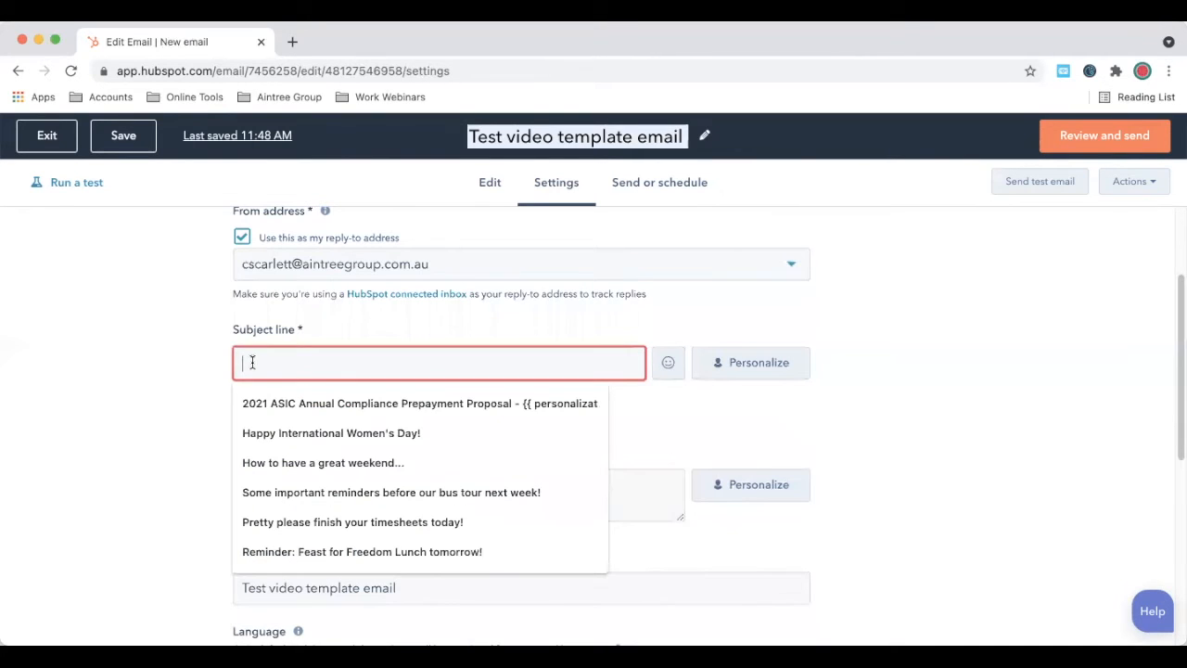
left_click(214, 354)
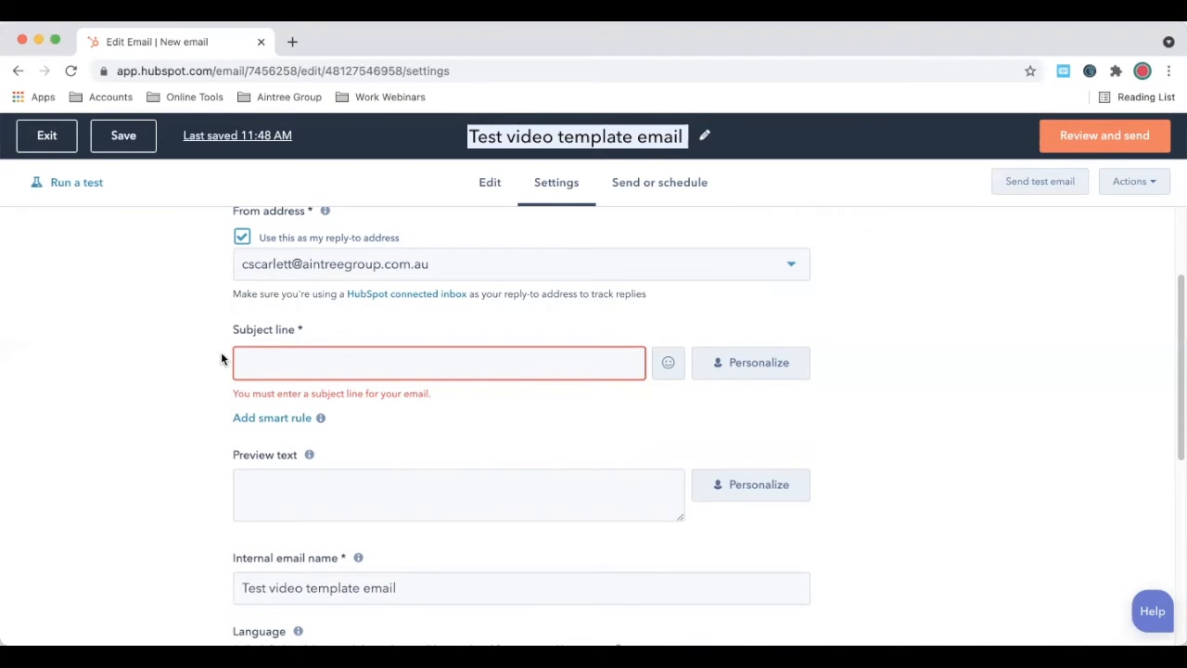
left_click(375, 364)
type("Test em")
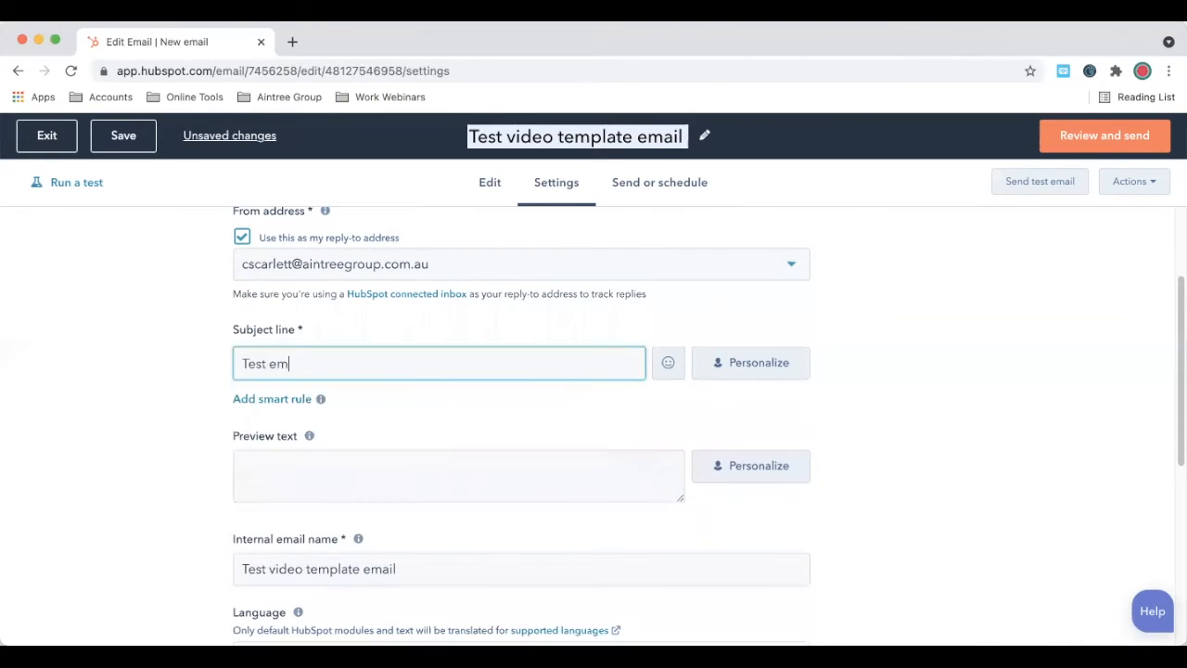
type("ail video")
left_click(205, 467)
scroll(530, 460, "down", 1)
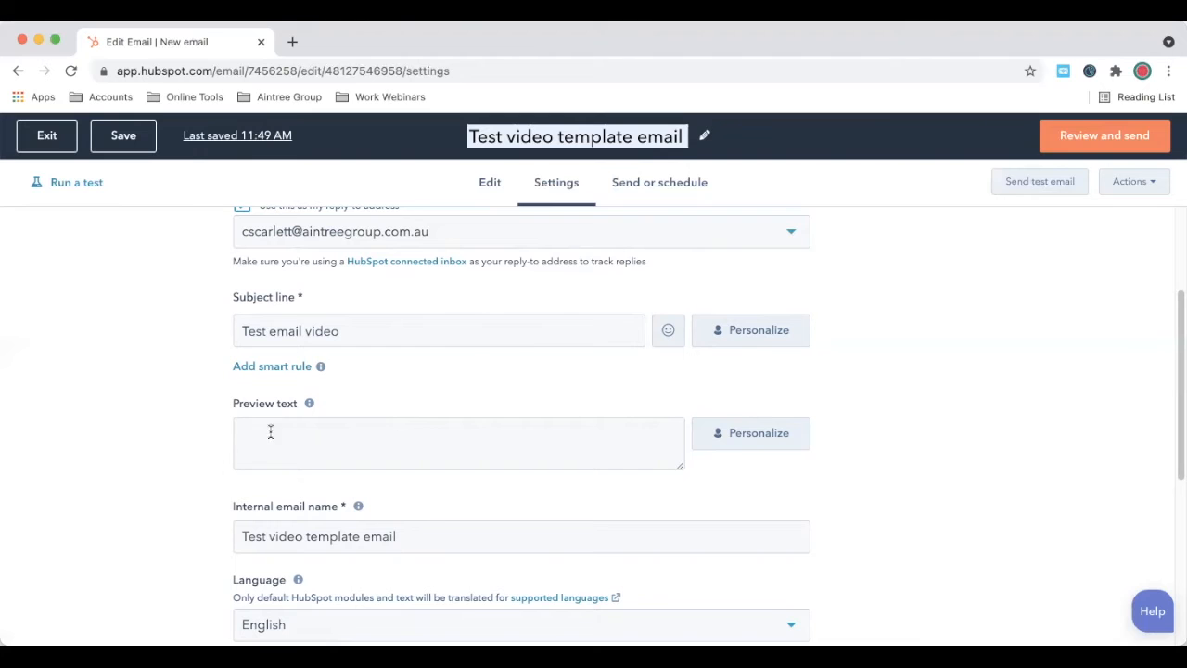
Step: Choose Birthday Emails from the Subscription type dropdown
scroll(306, 441, "down", 5)
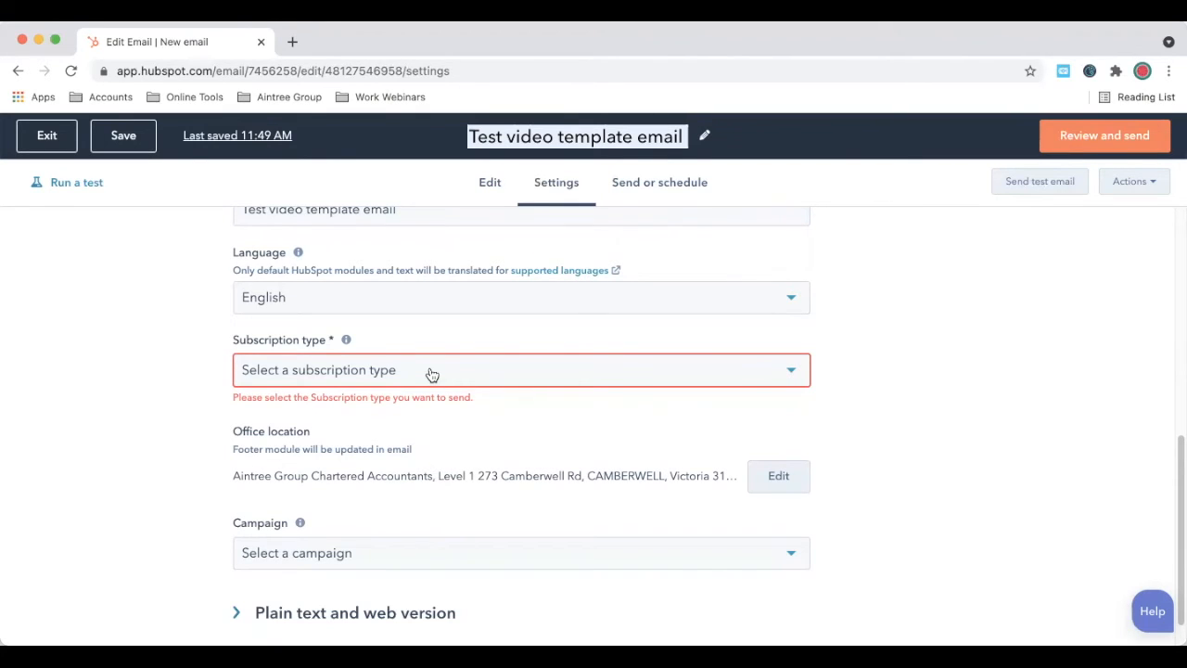
left_click(431, 374)
scroll(476, 469, "down", 2)
scroll(480, 470, "down", 6)
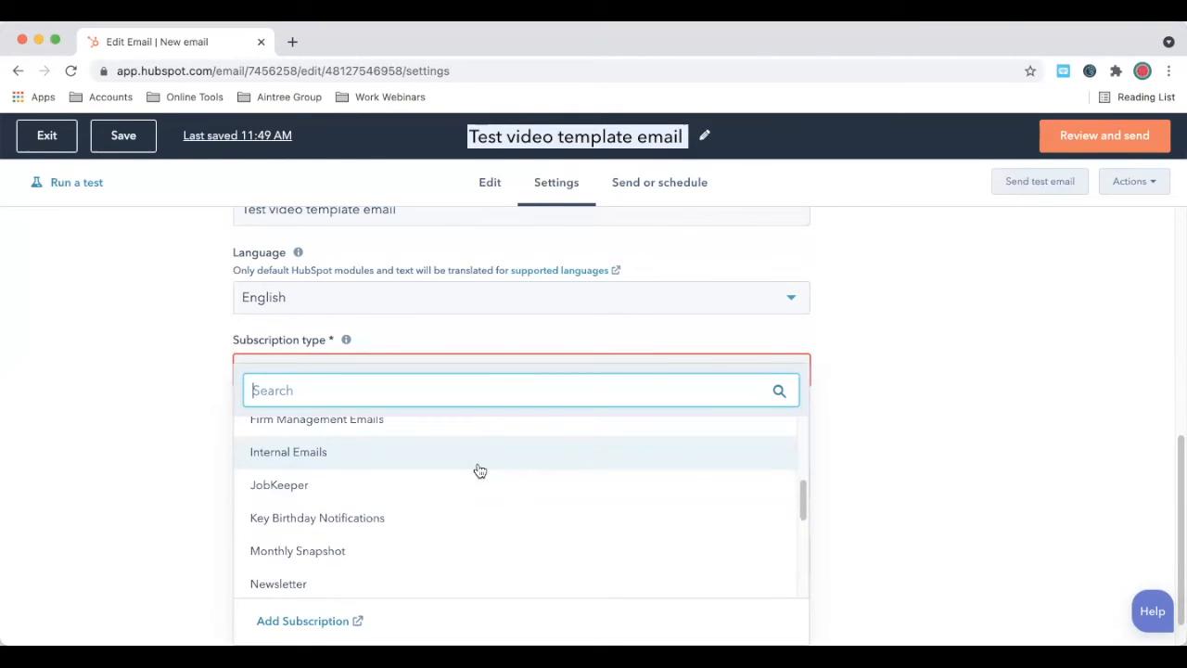
scroll(477, 471, "up", 8)
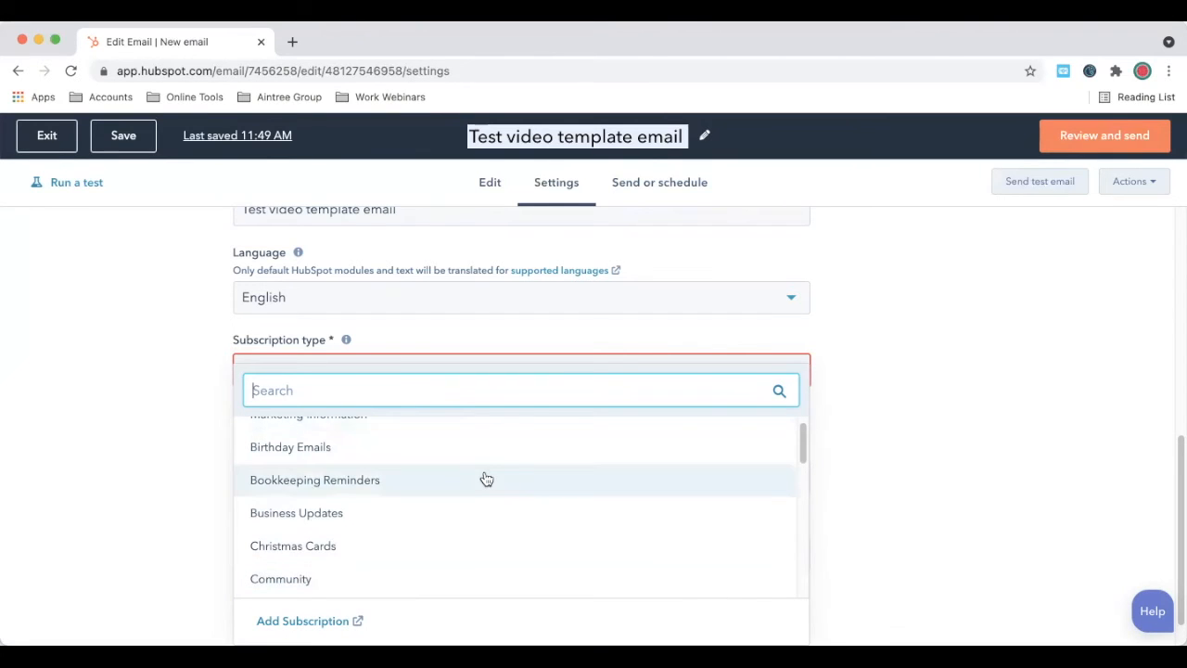
scroll(482, 475, "up", 1)
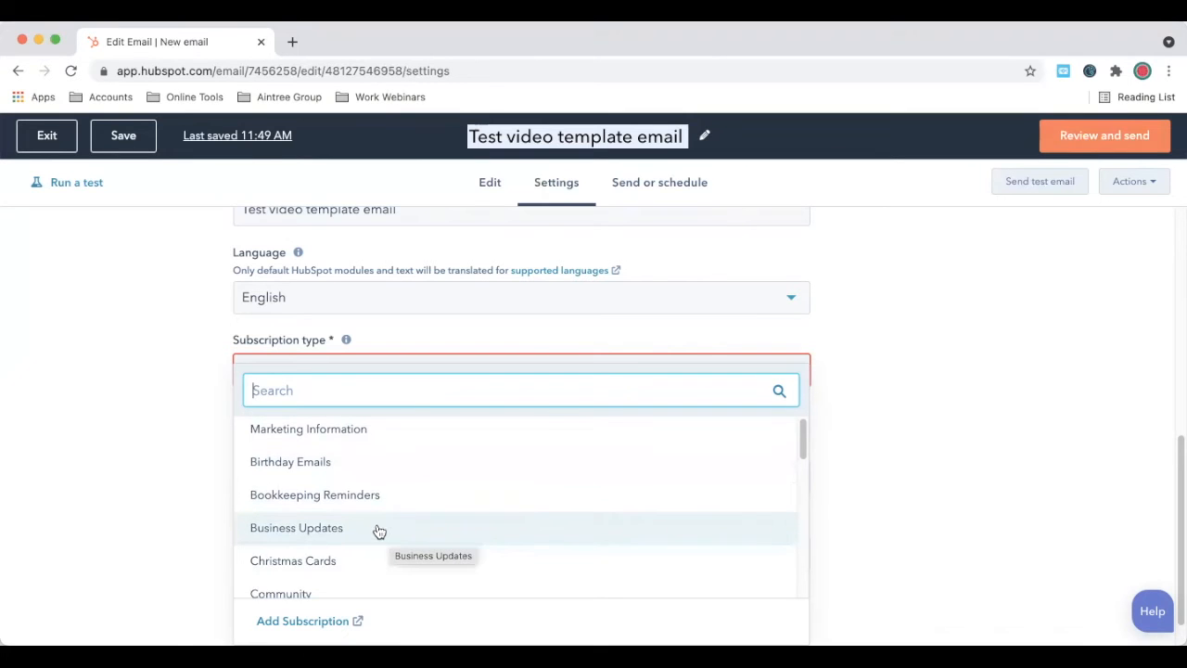
scroll(376, 530, "down", 2)
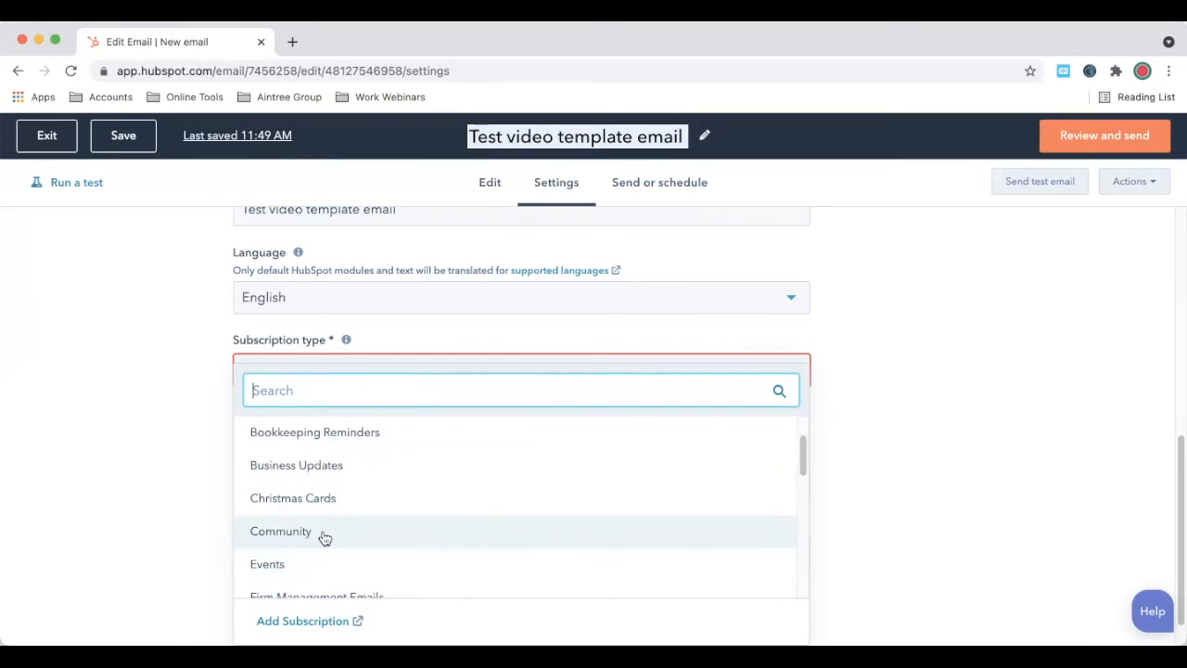
scroll(339, 564, "down", 3)
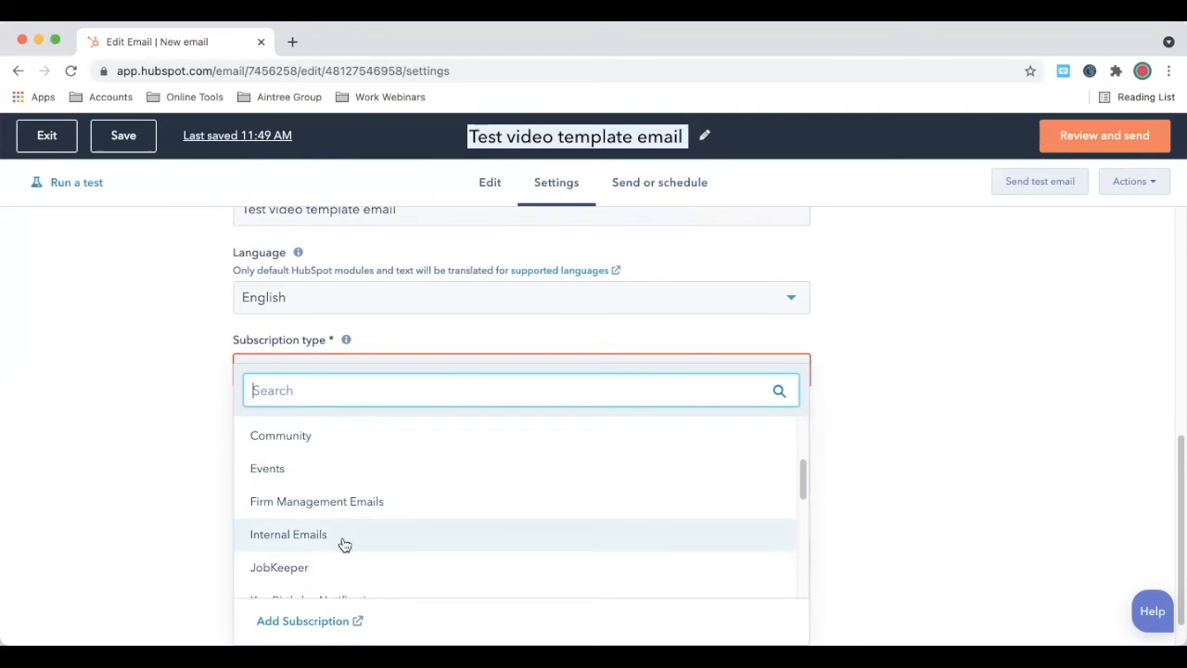
scroll(361, 436, "up", 1)
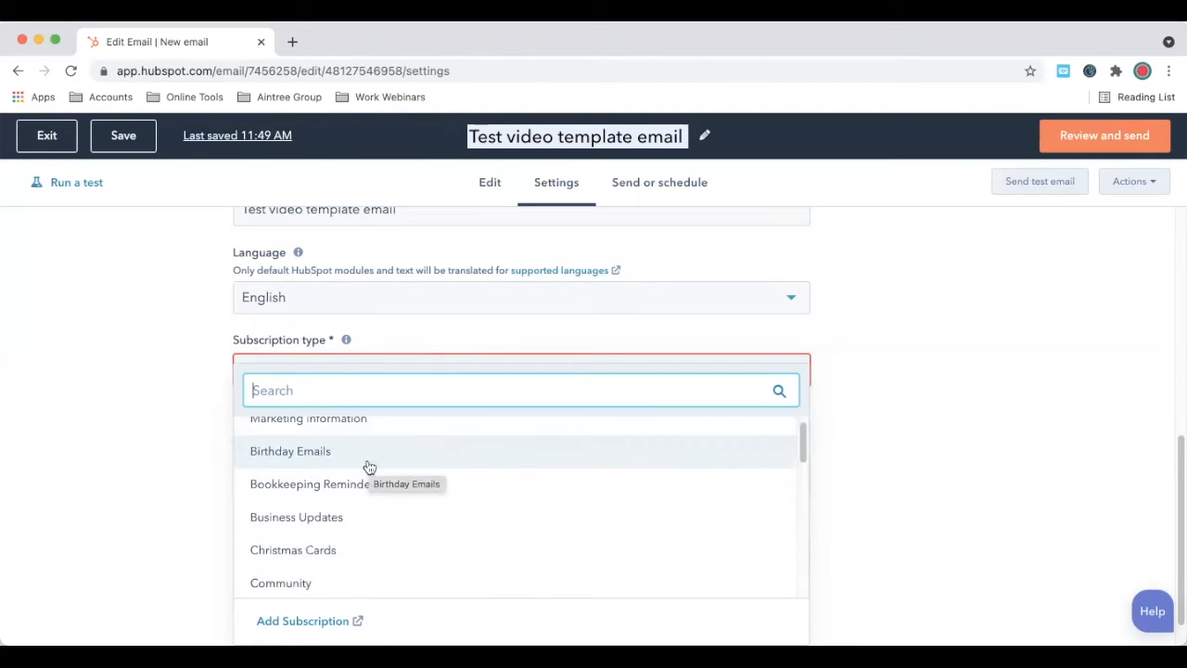
left_click(311, 455)
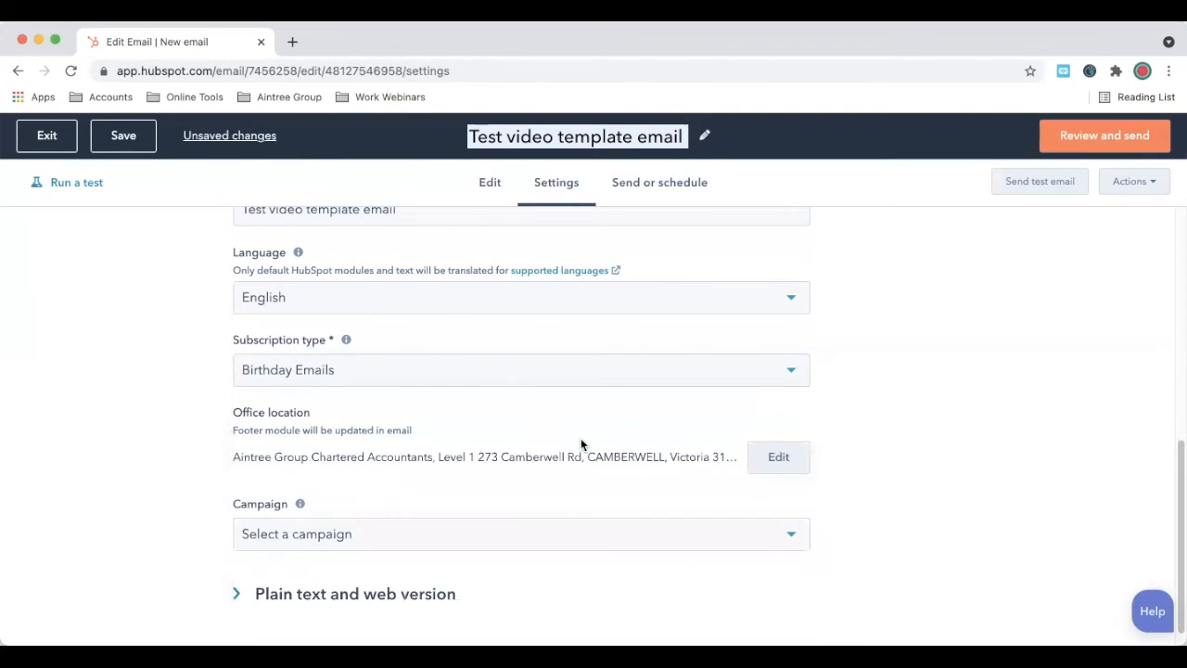
scroll(581, 445, "down", 1)
scroll(916, 388, "up", 5)
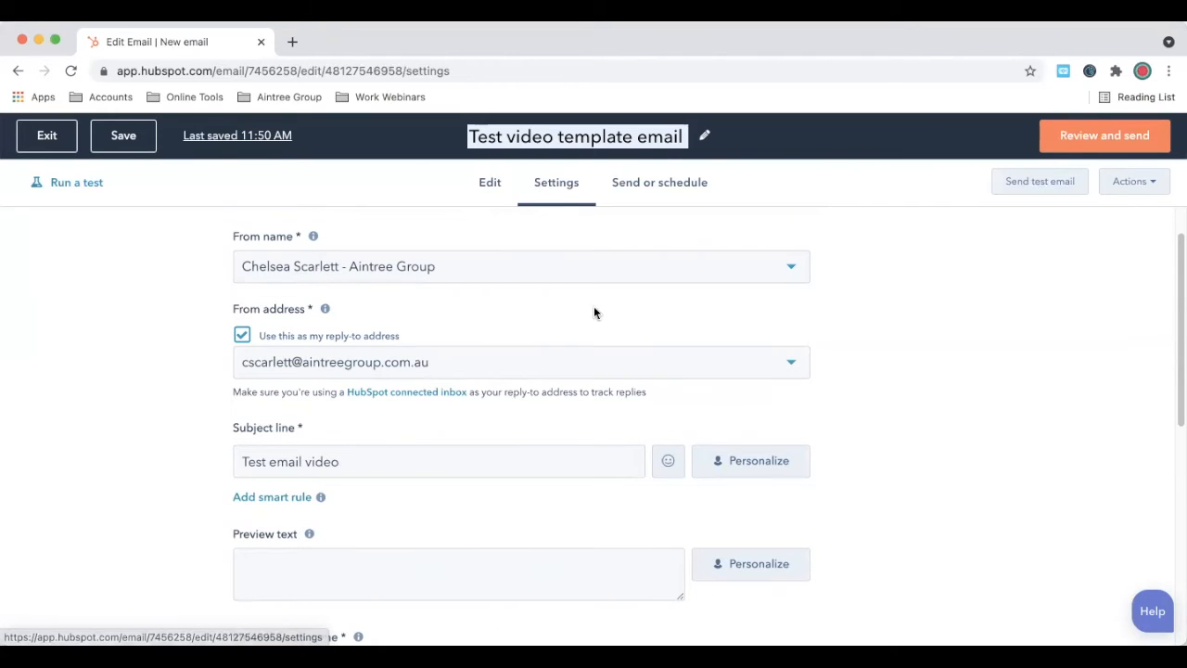
Step: Save the email twice, checking the Last saved popover, so the save time reads 11:51 AM
left_click(125, 141)
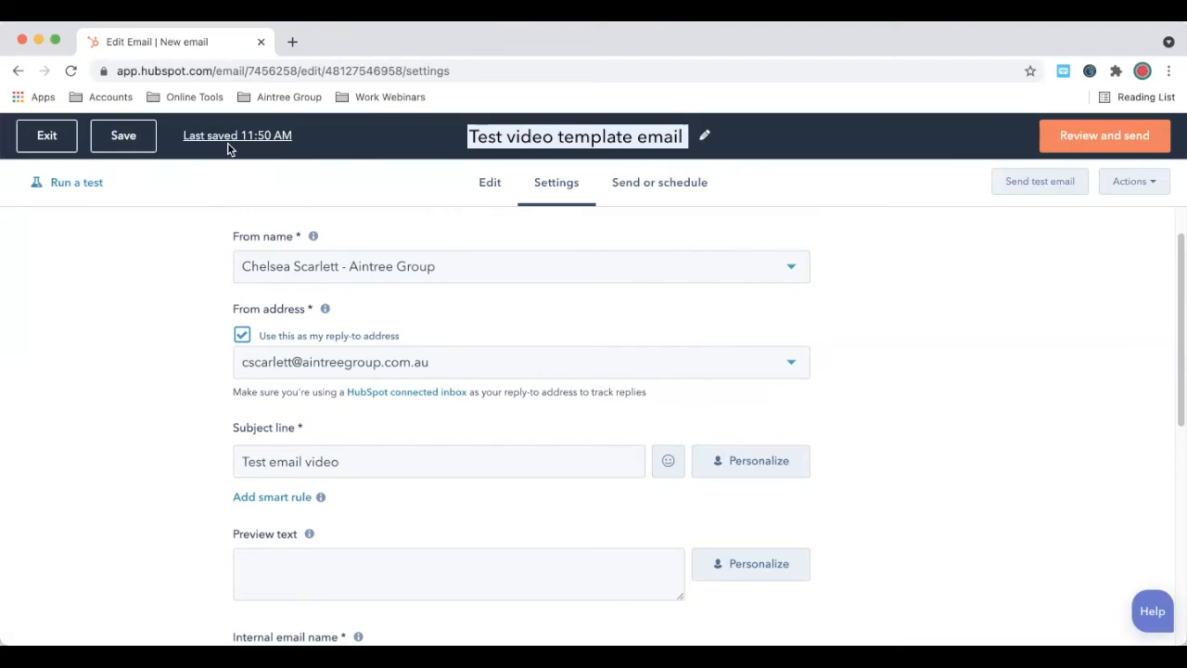
mouse_move(282, 149)
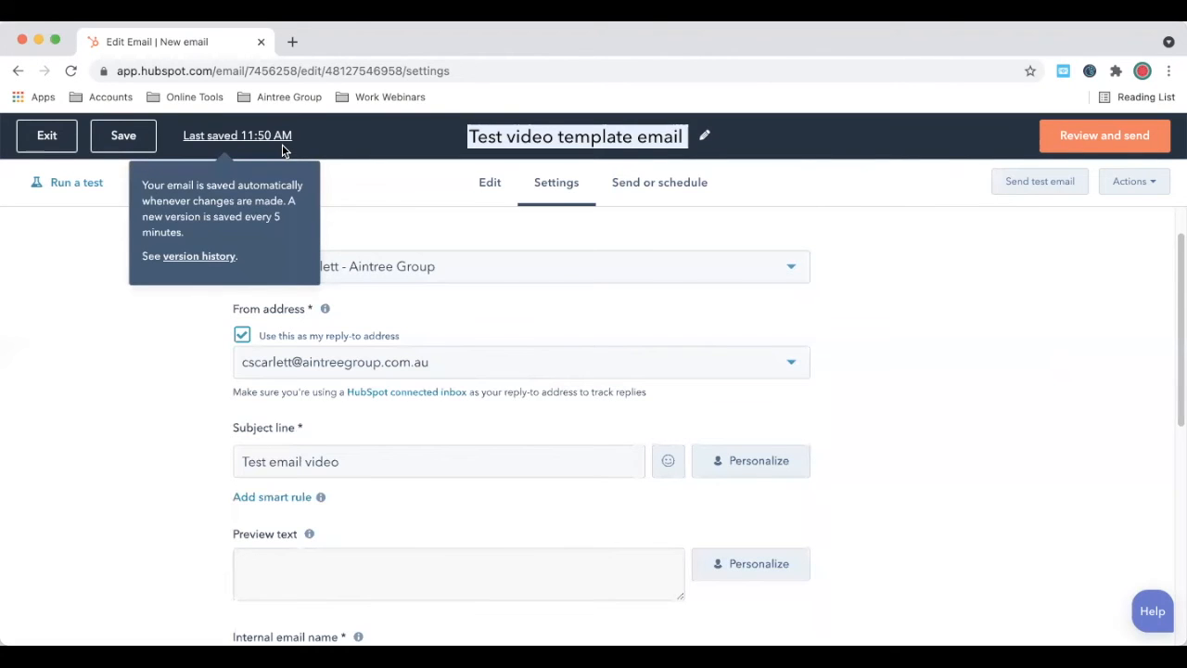
left_click(143, 138)
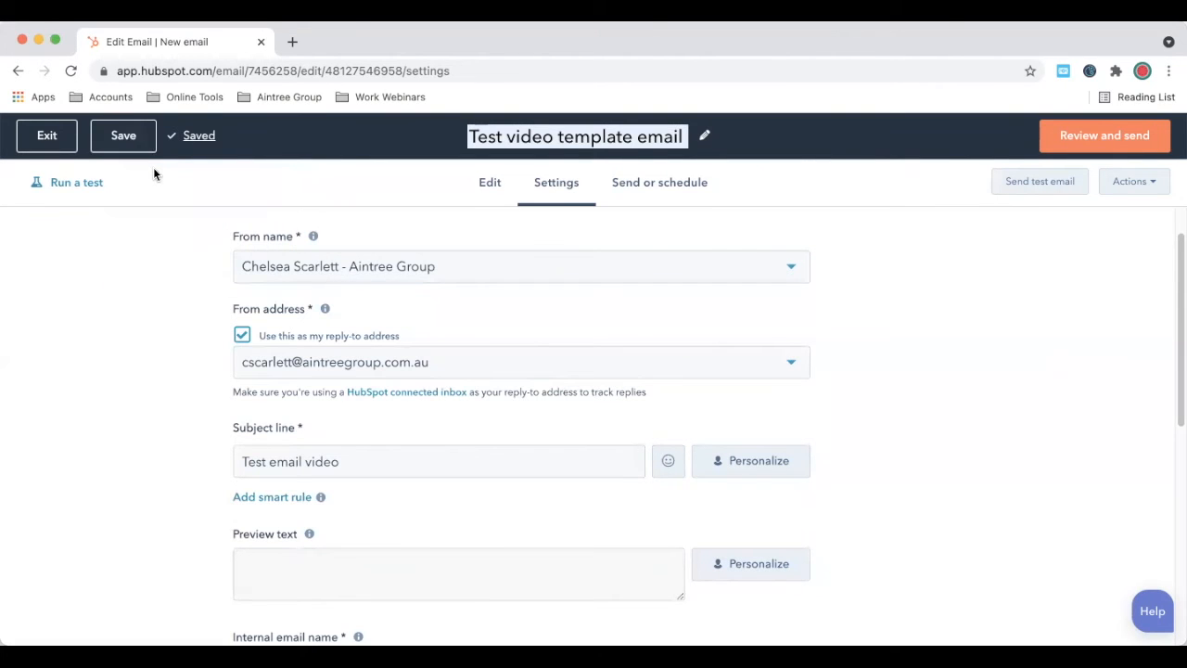
scroll(633, 365, "down", 2)
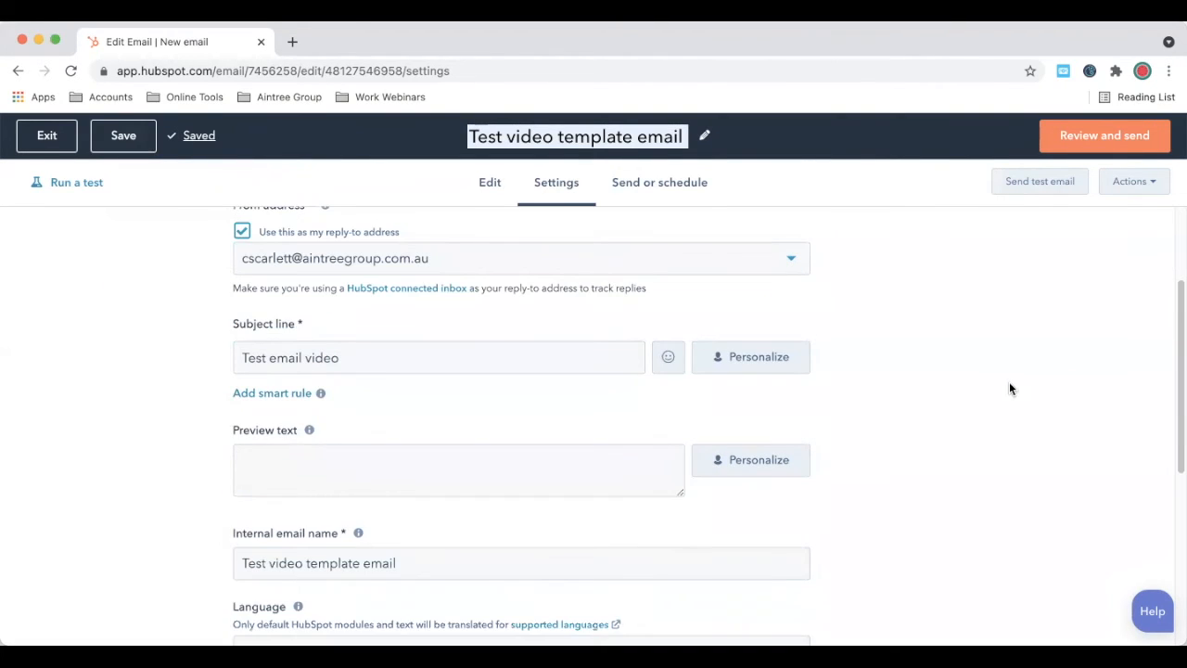
scroll(1009, 381, "down", 2)
scroll(1009, 388, "up", 2)
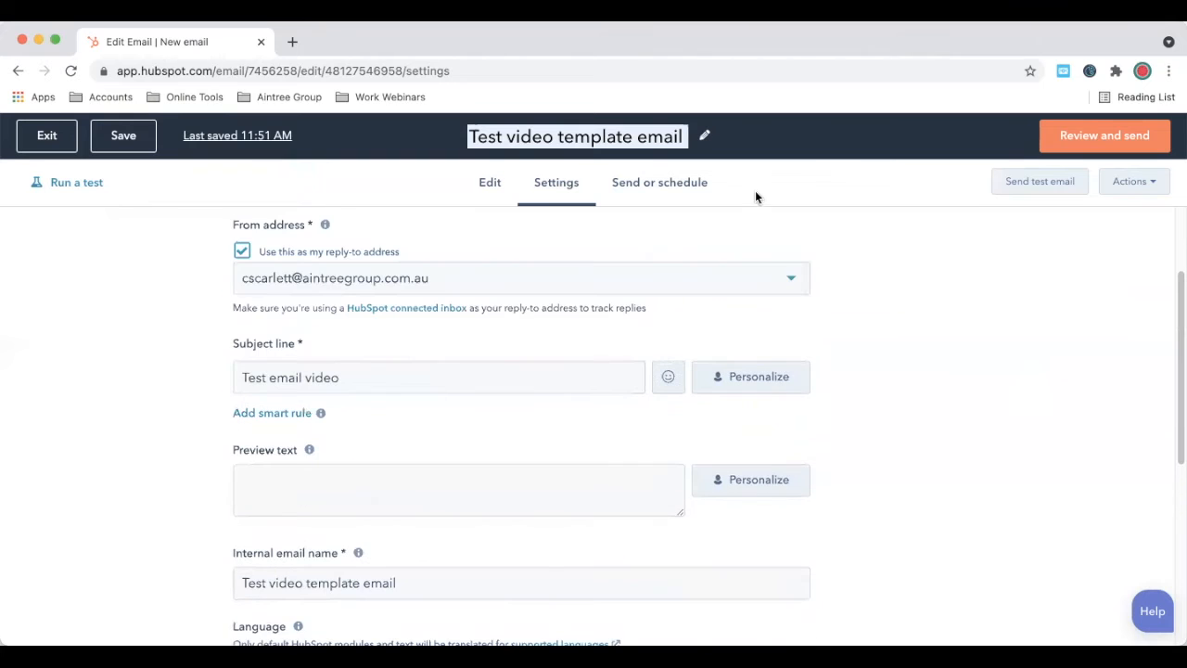
Step: In Send to, search for an individual contact and add them as a recipient
left_click(677, 193)
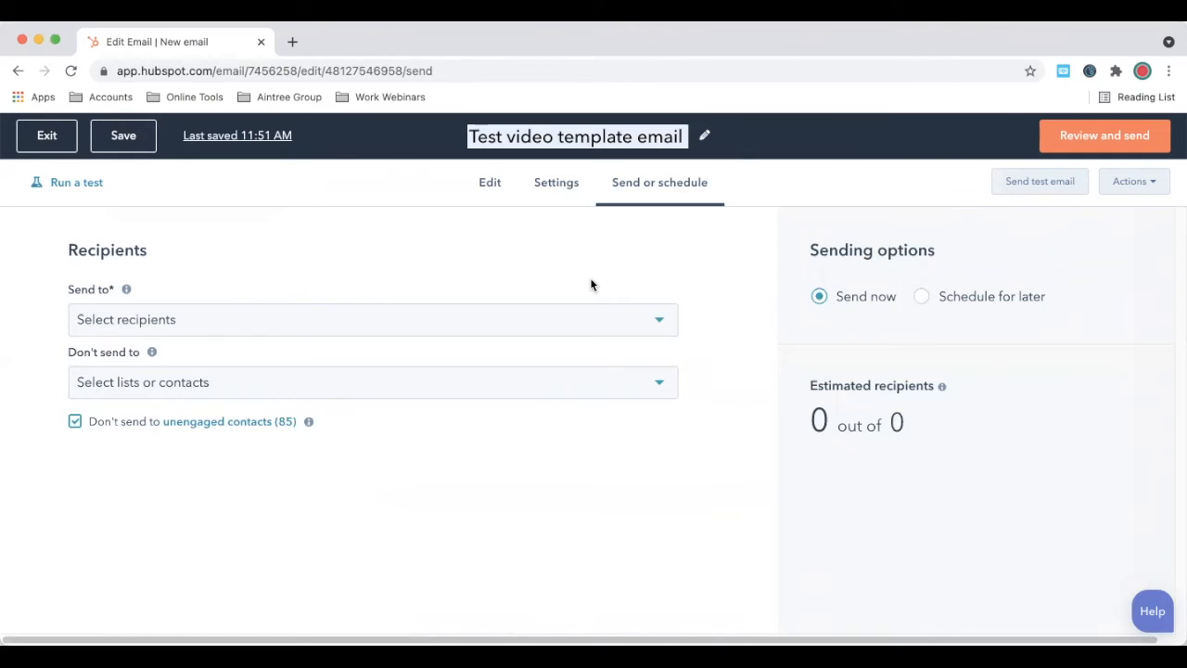
left_click(538, 312)
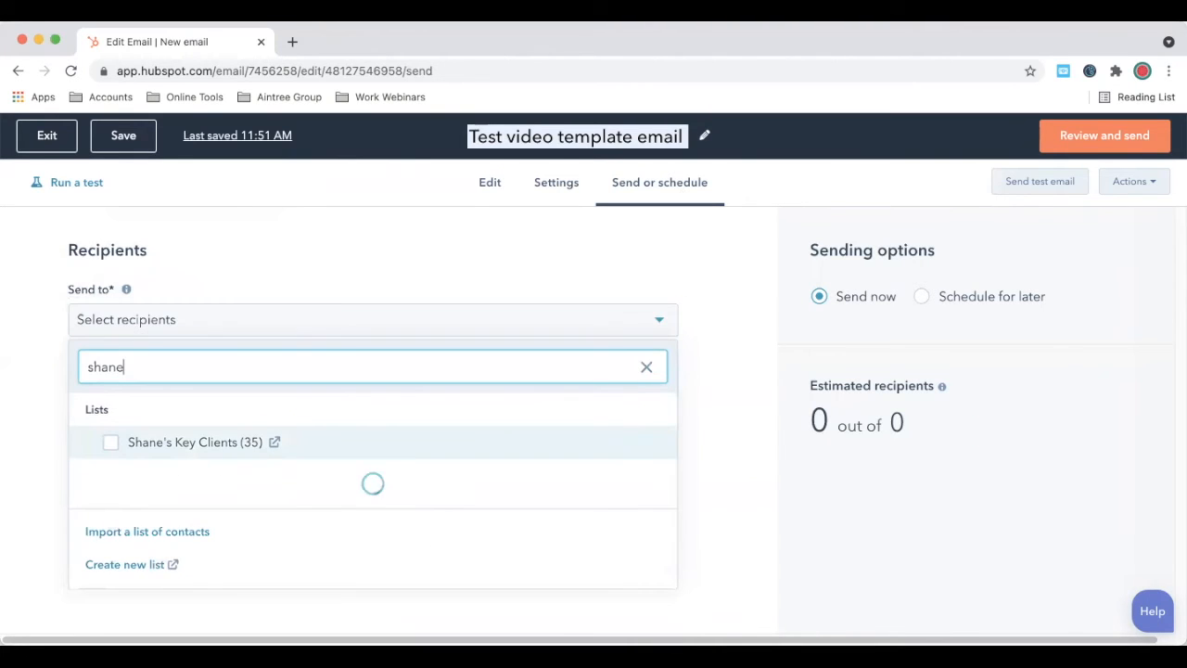
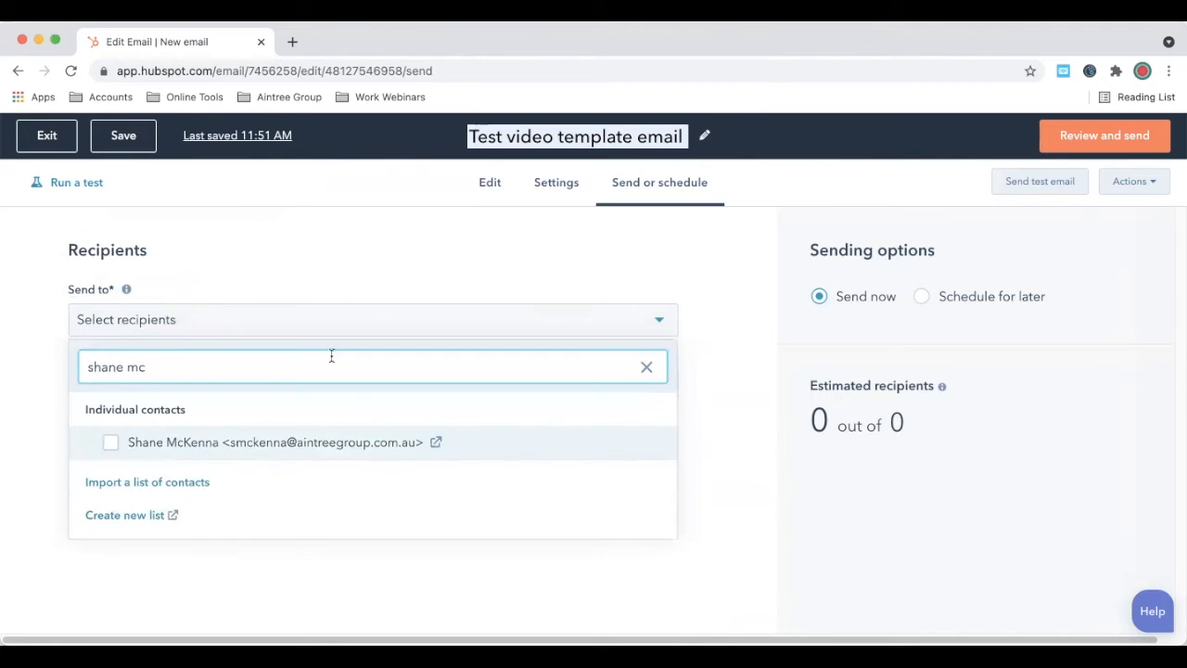
left_click(157, 443)
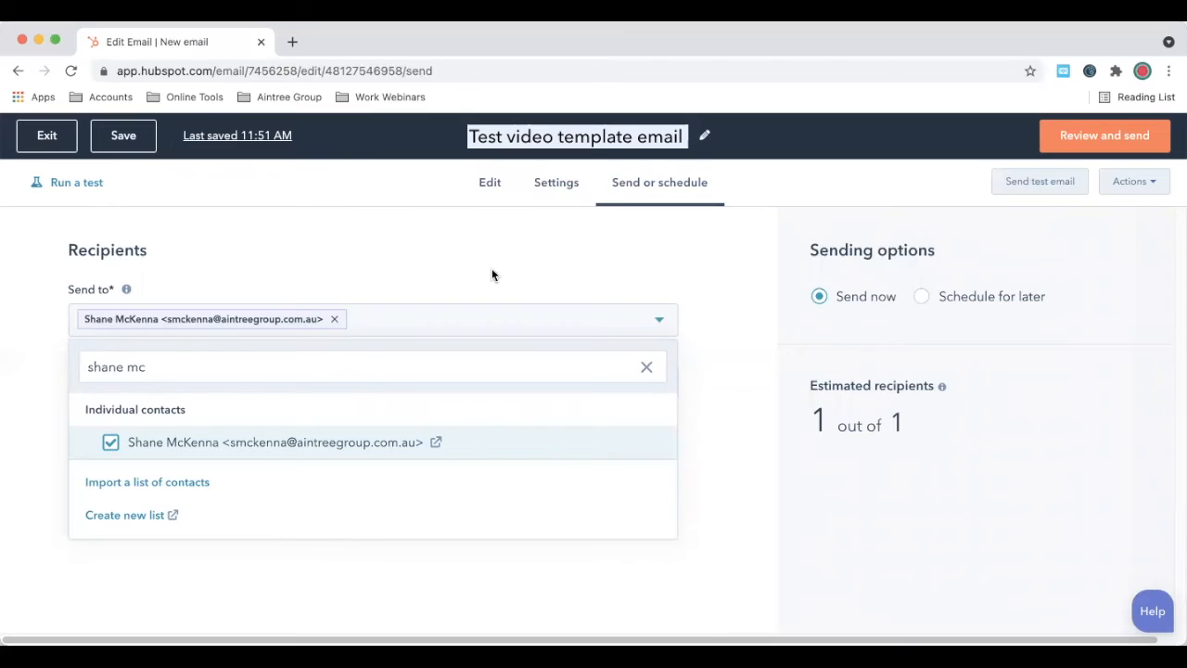
Step: Search 'team' and add the Aintree Group Team (28) list to the recipients
triple_click(475, 363)
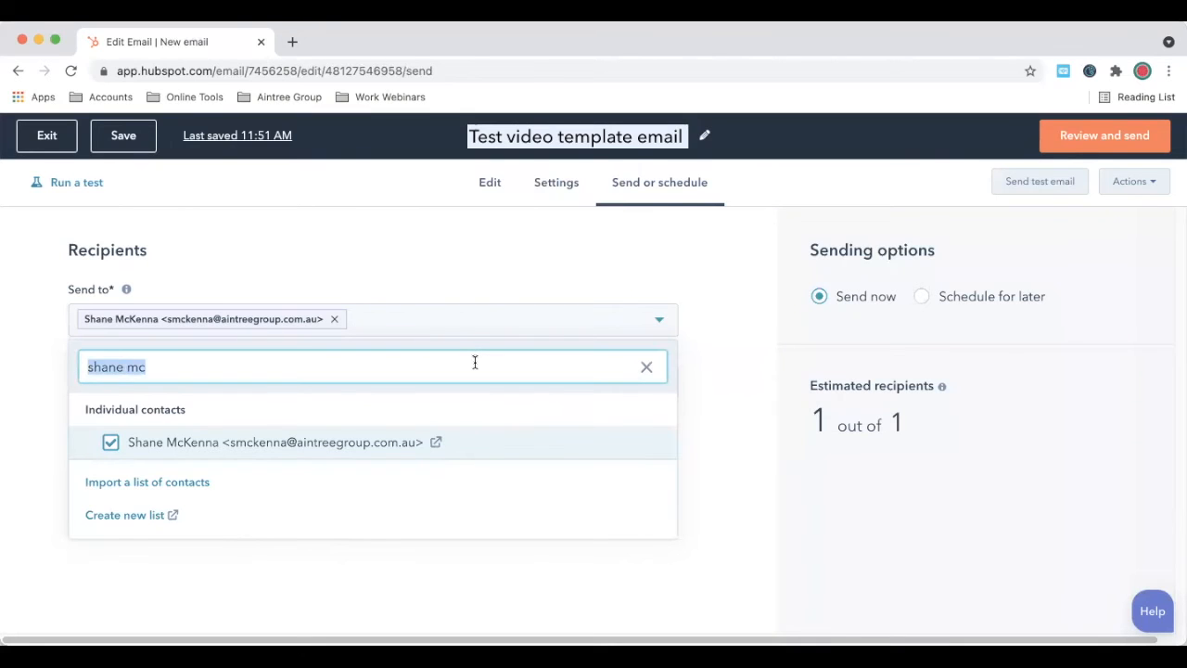
type("team")
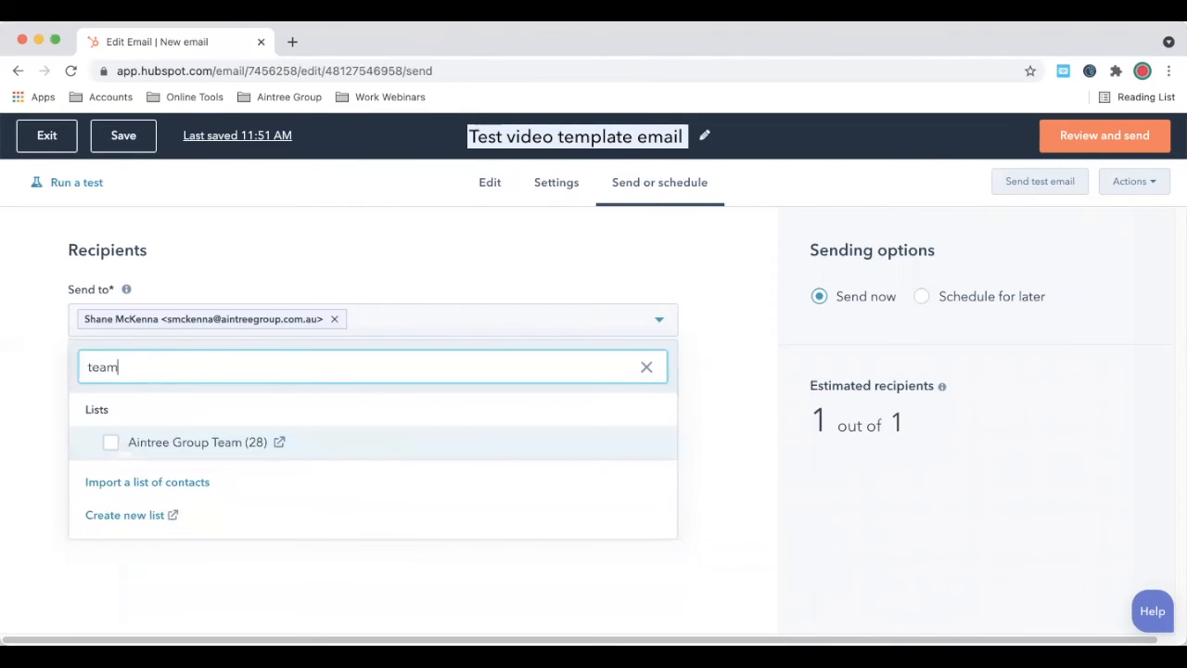
left_click(185, 446)
left_click(280, 258)
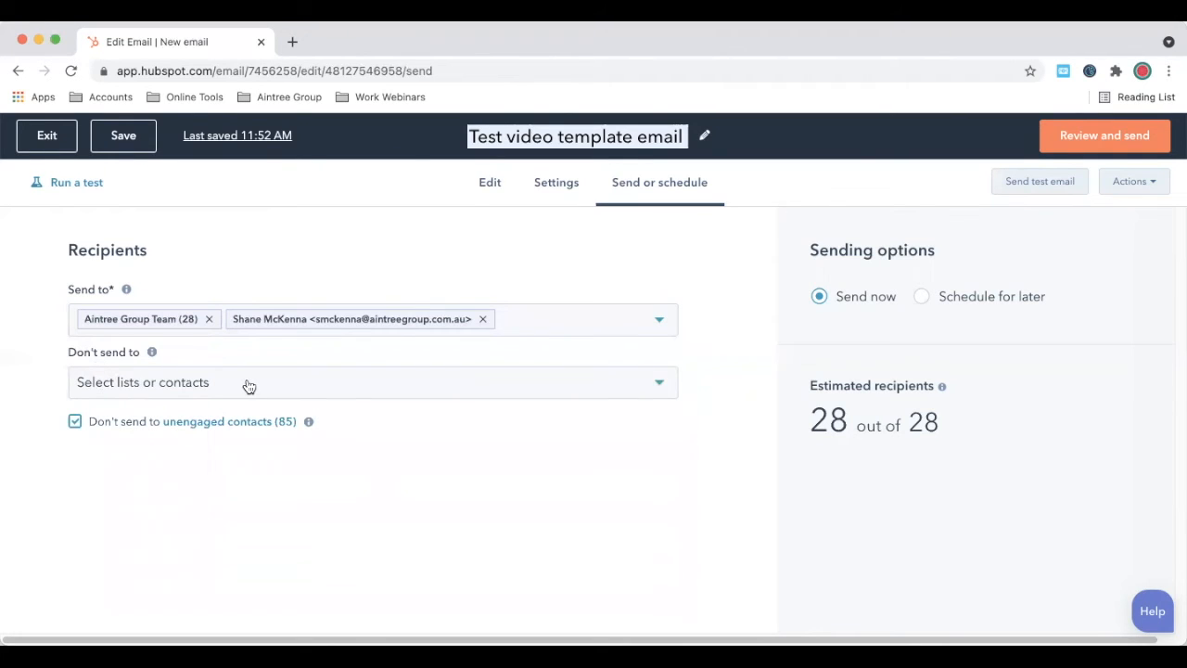
Step: Exclude one colleague under Don't send to and untick 'Don't send to unengaged contacts'
left_click(173, 386)
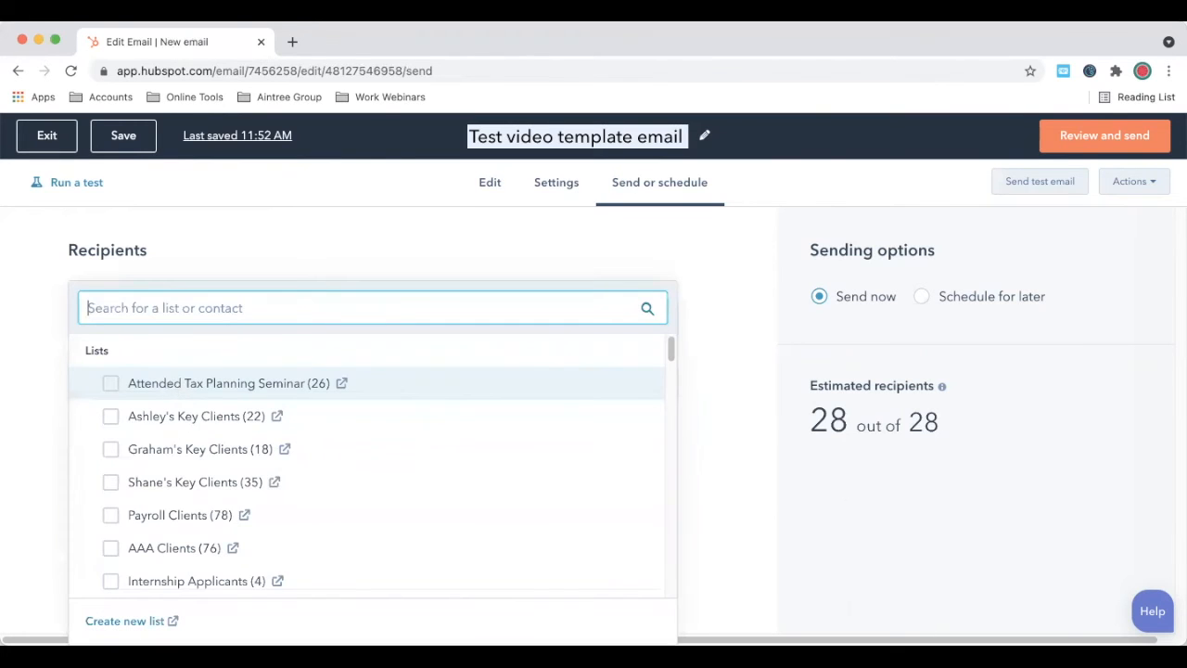
type("chelsea")
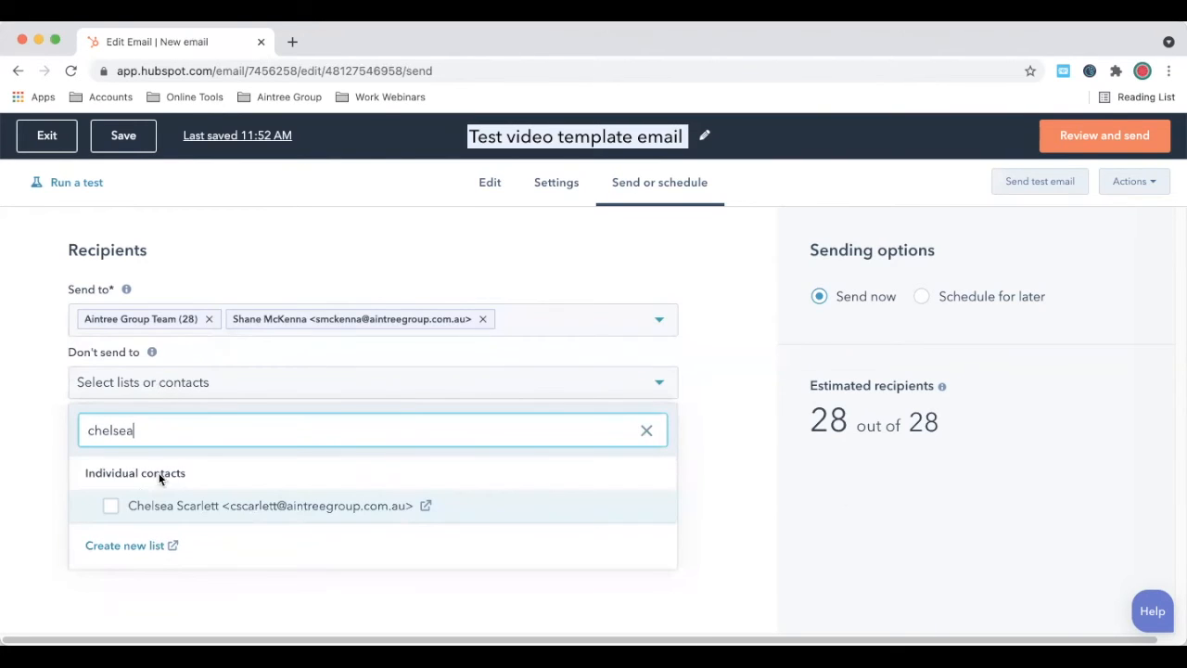
left_click(129, 505)
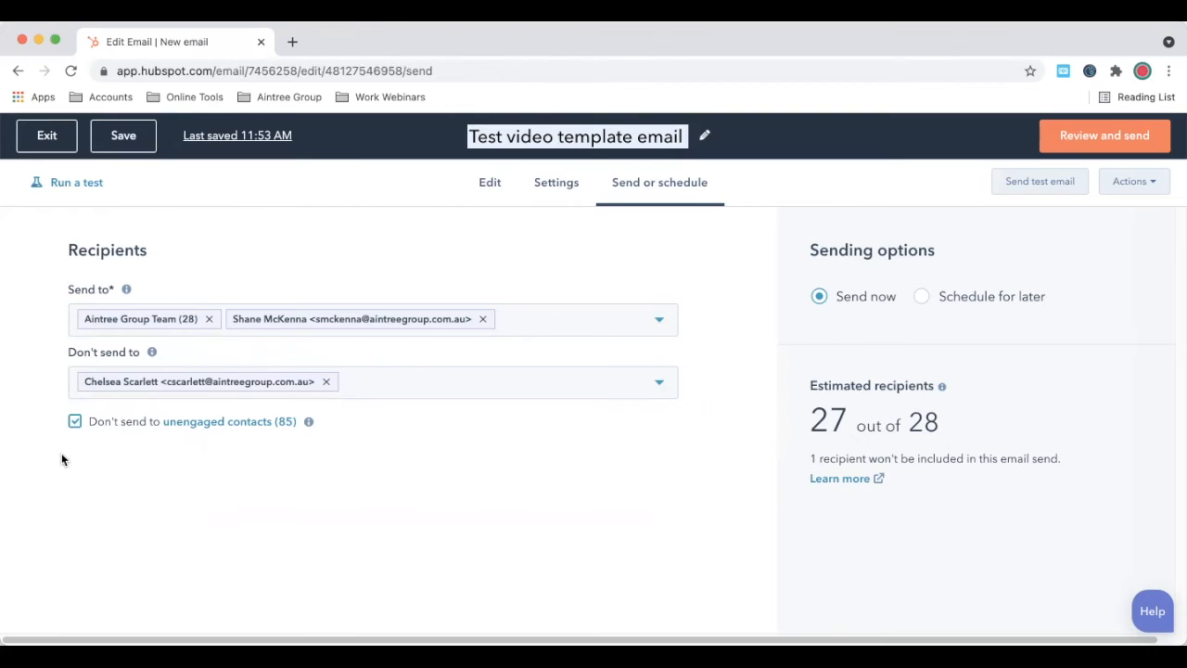
left_click(73, 425)
Step: Send a test email to the colleague's address, received as a specific searched contact
left_click(1044, 185)
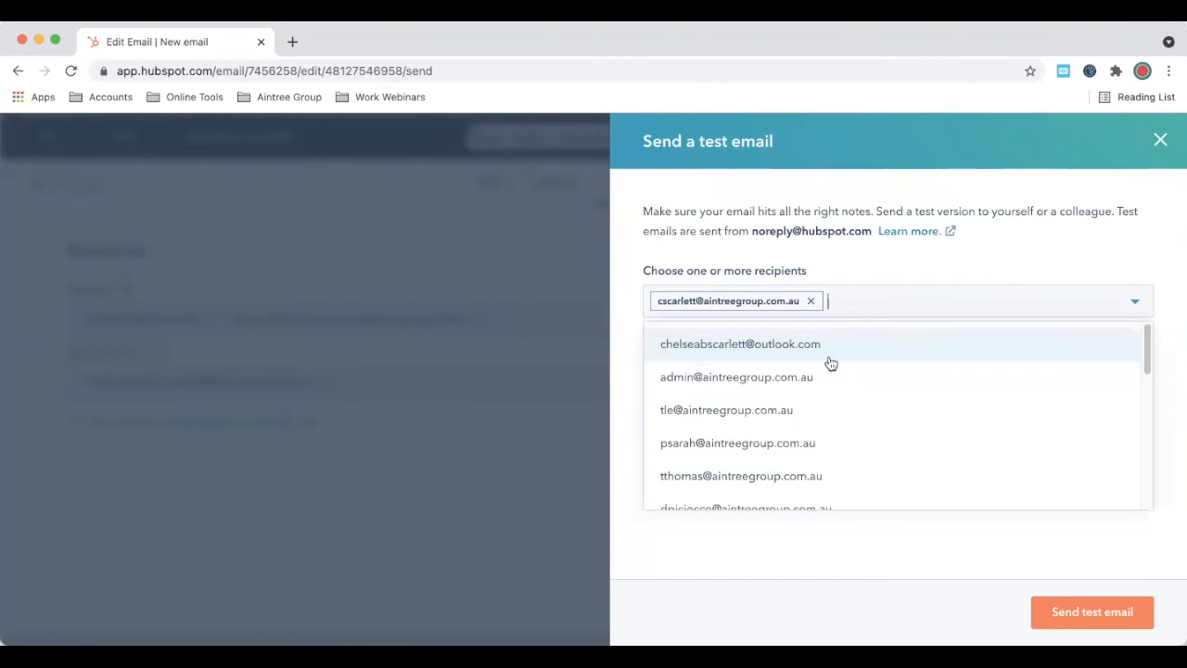
left_click(911, 276)
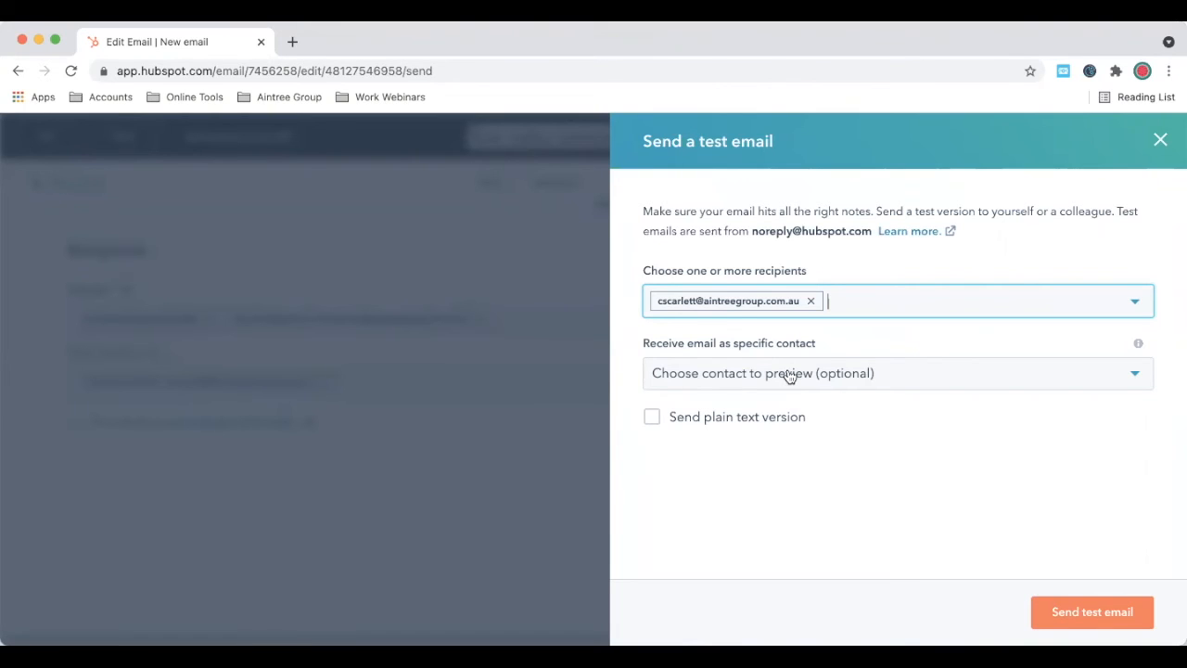
left_click(788, 375)
left_click(797, 460)
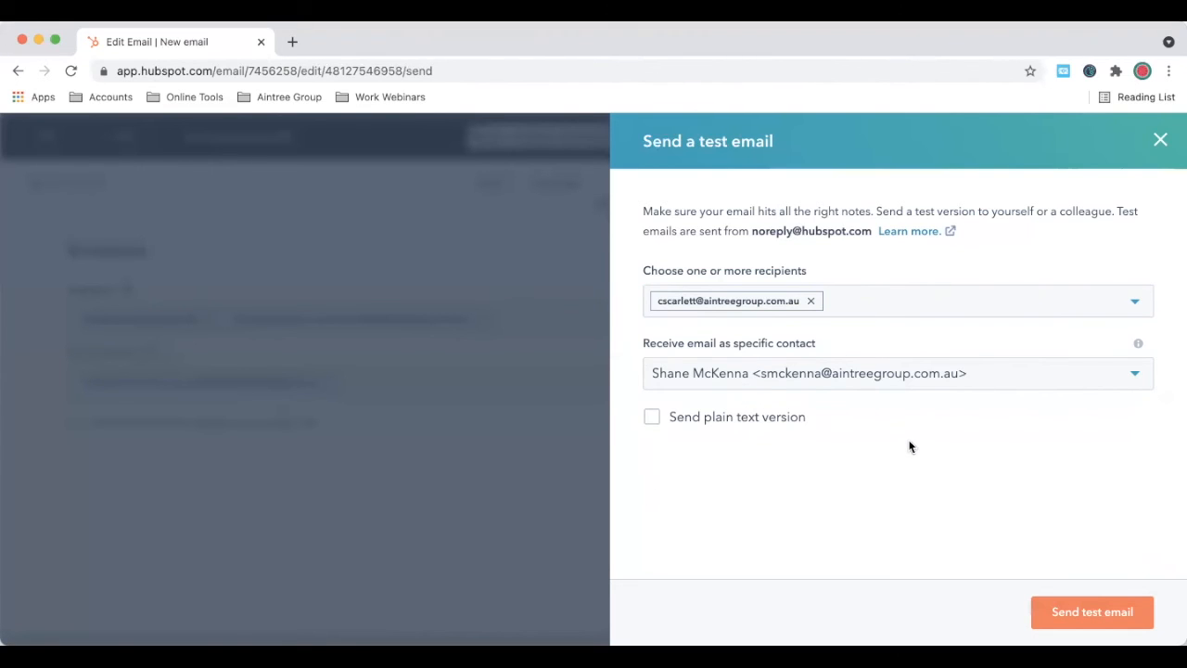
left_click(1094, 614)
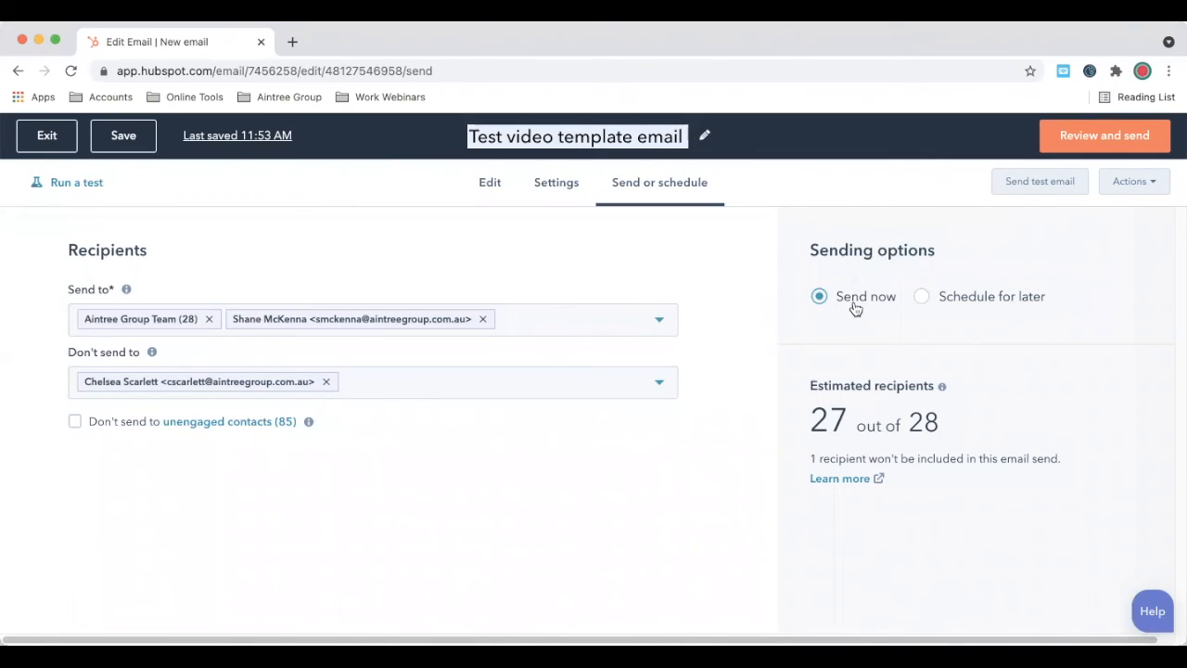
left_click(967, 298)
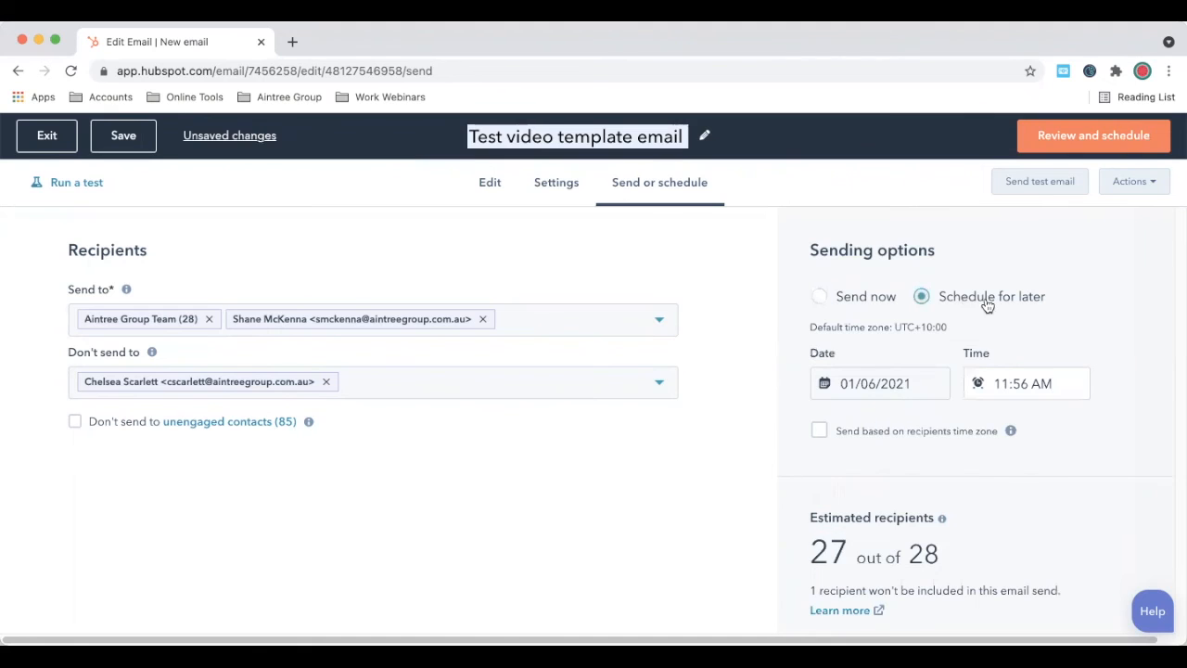
left_click(893, 380)
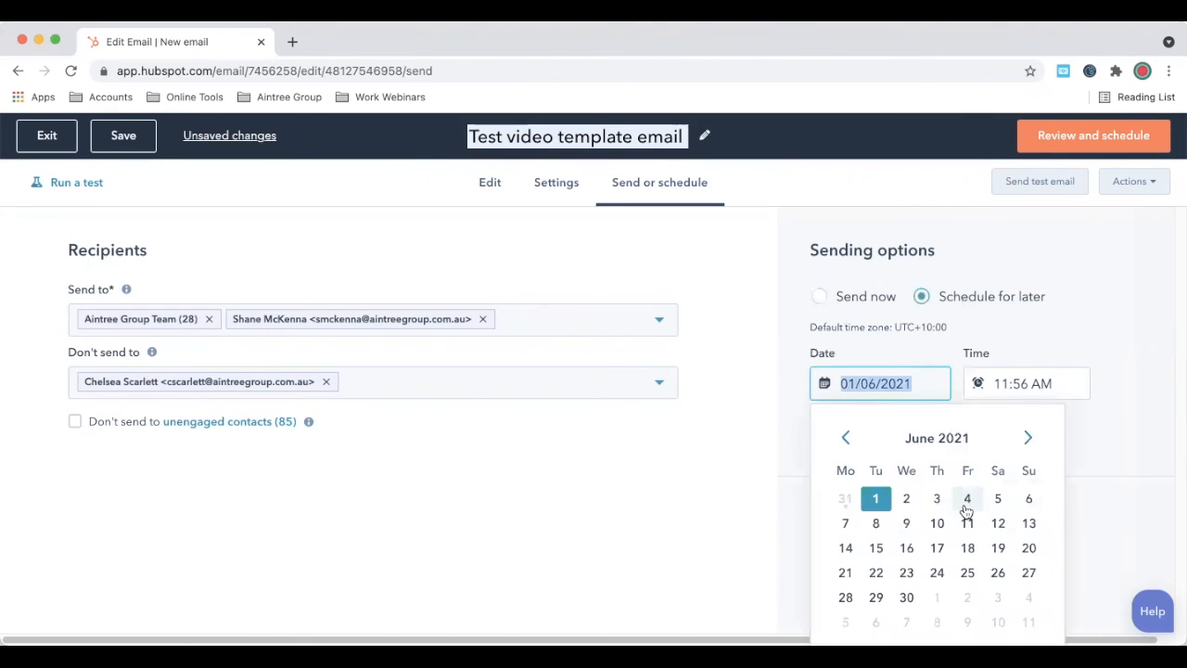
left_click(1008, 377)
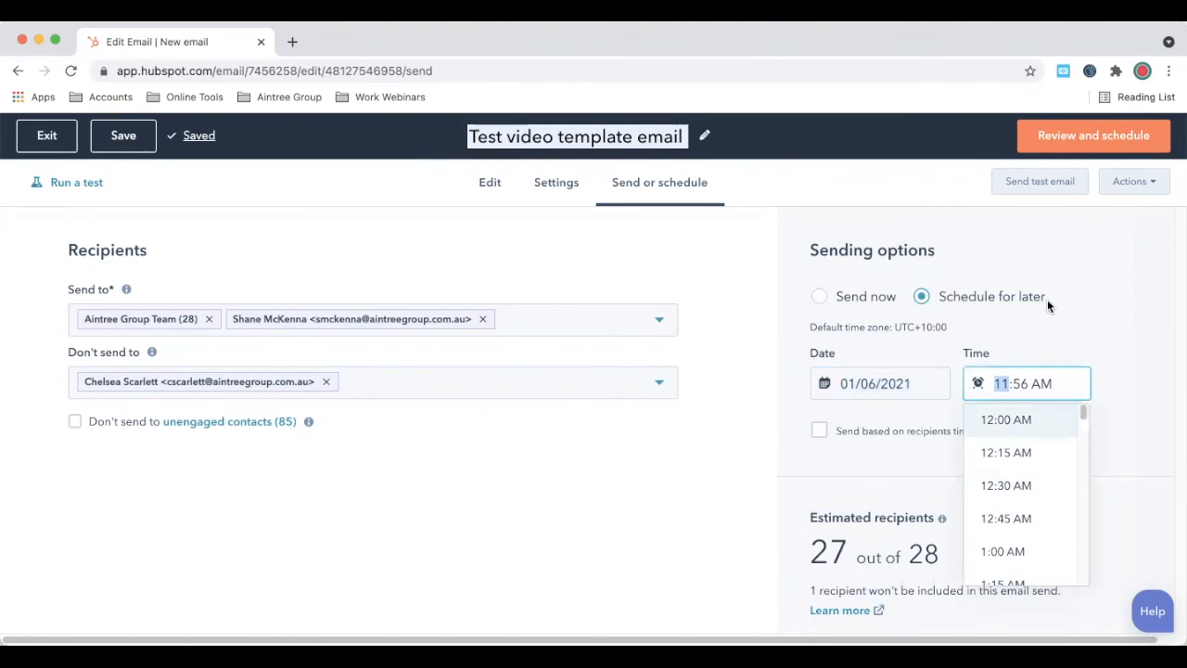
left_click(1070, 302)
scroll(960, 470, "down", 1)
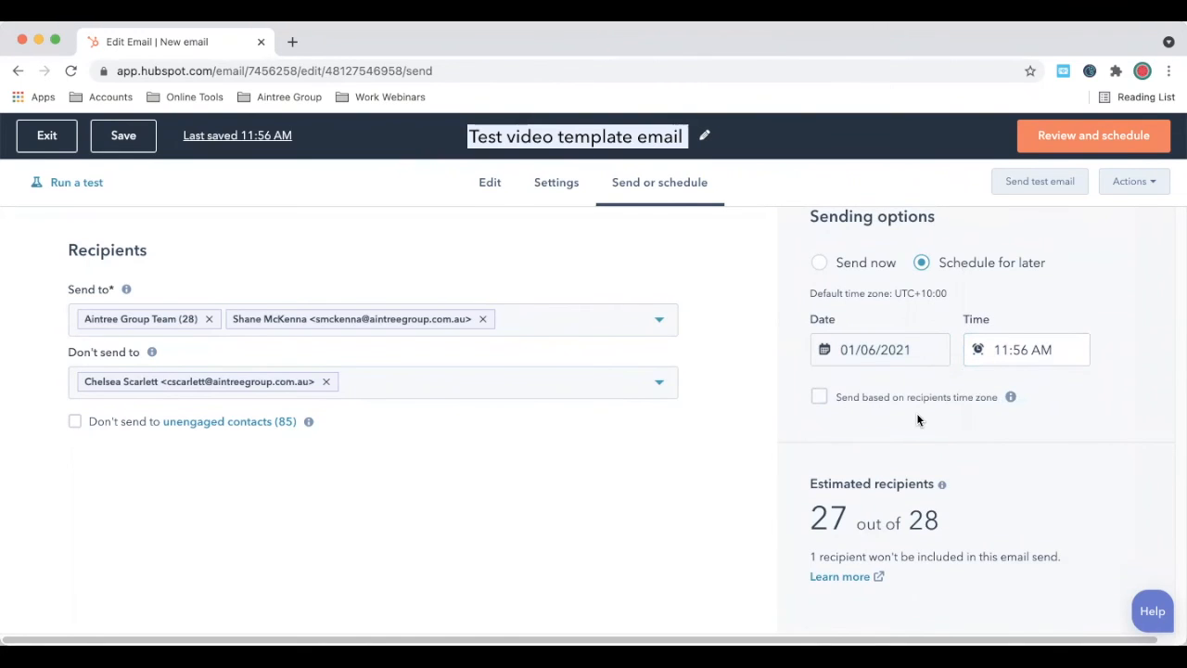
scroll(1060, 408, "up", 1)
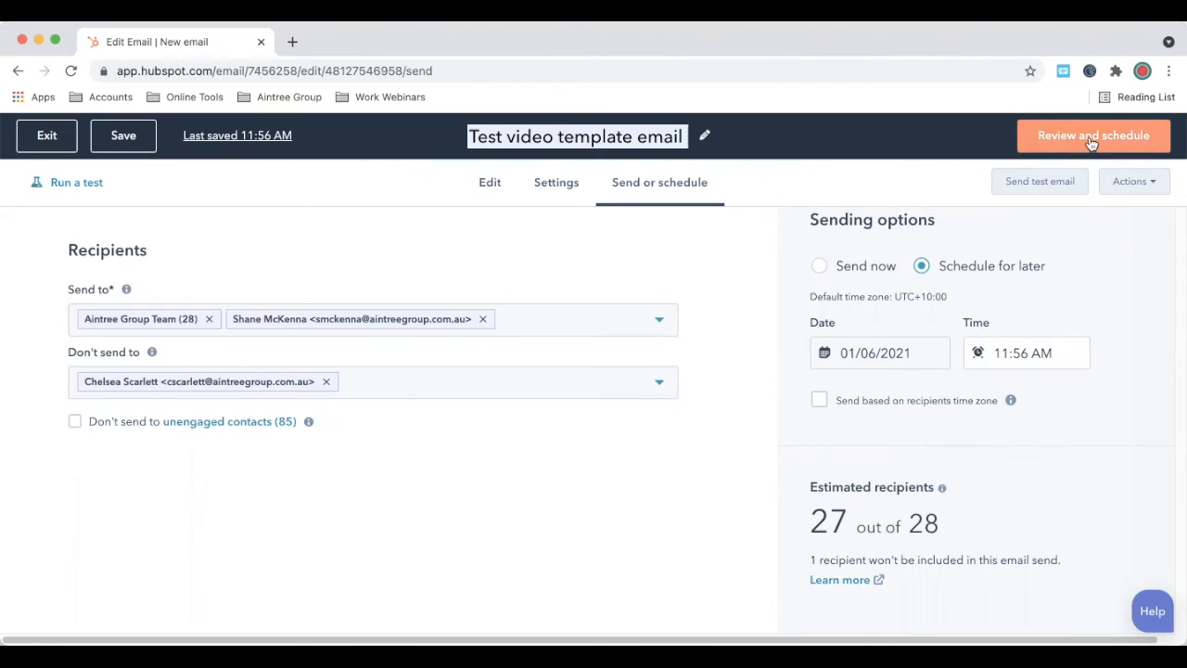
left_click(874, 267)
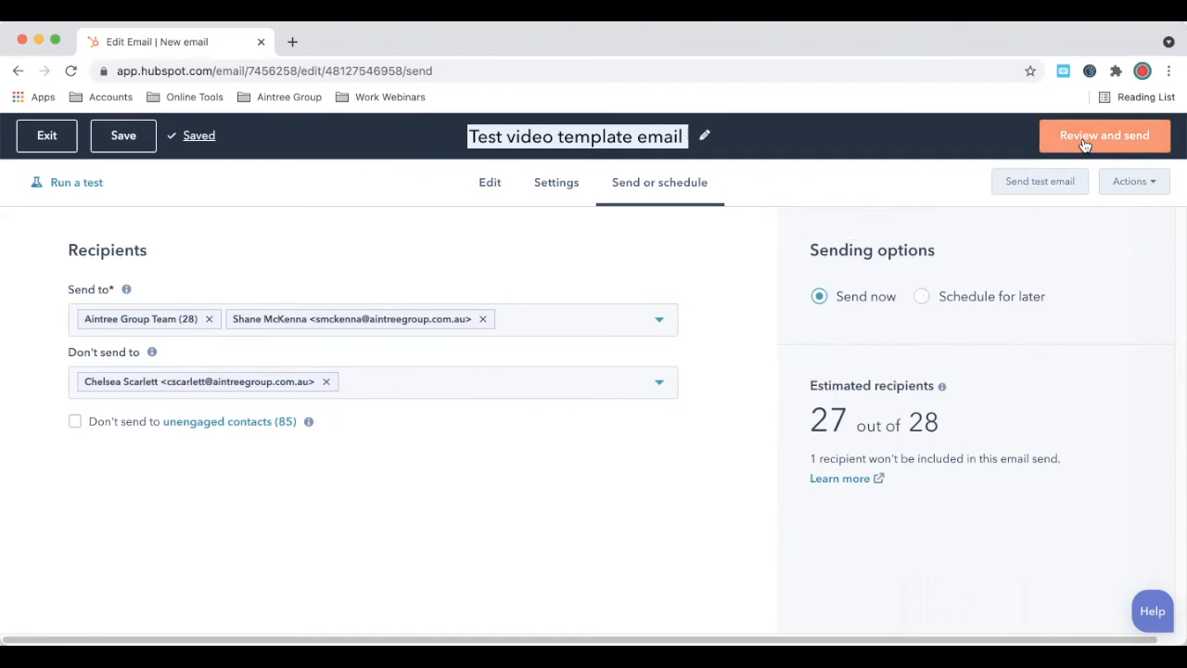
Step: Open the Review and send summary and check subject 'Test email video', 27 recipients and Send now timing
left_click(1131, 137)
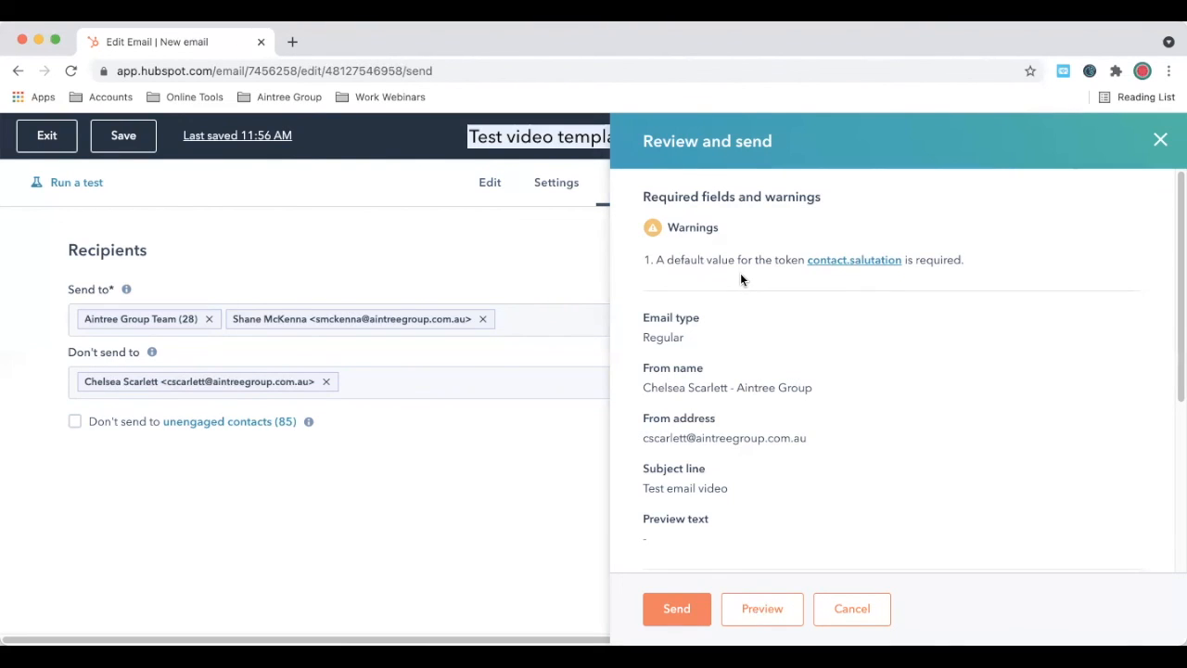
scroll(737, 275, "down", 1)
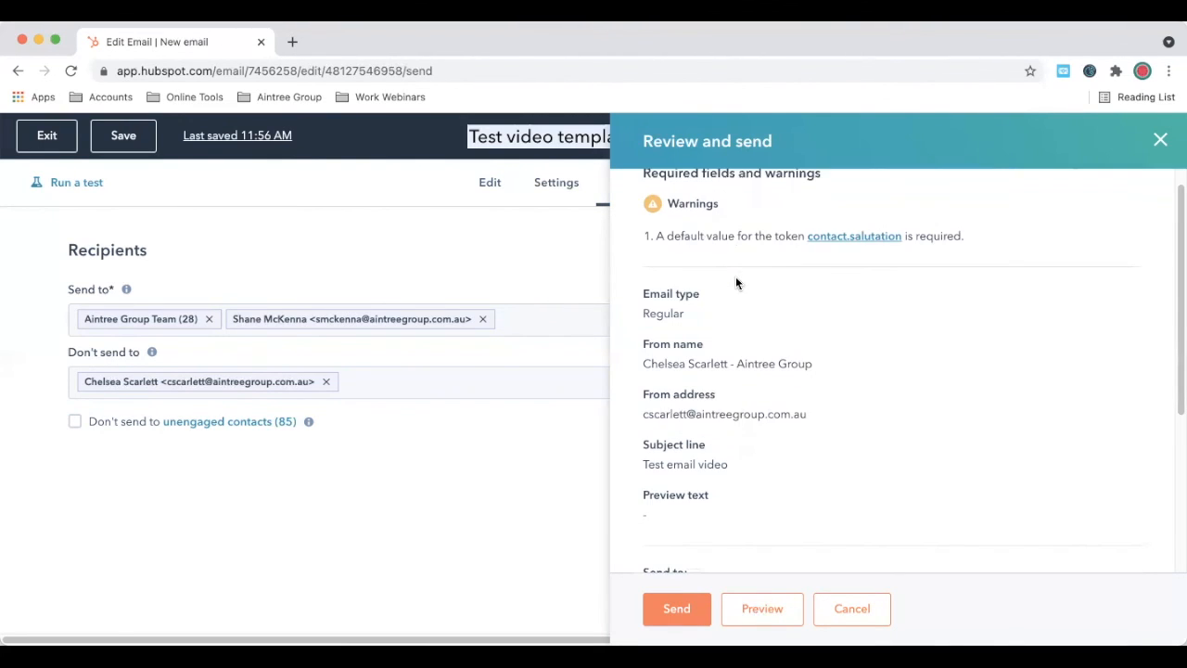
scroll(735, 277, "down", 1)
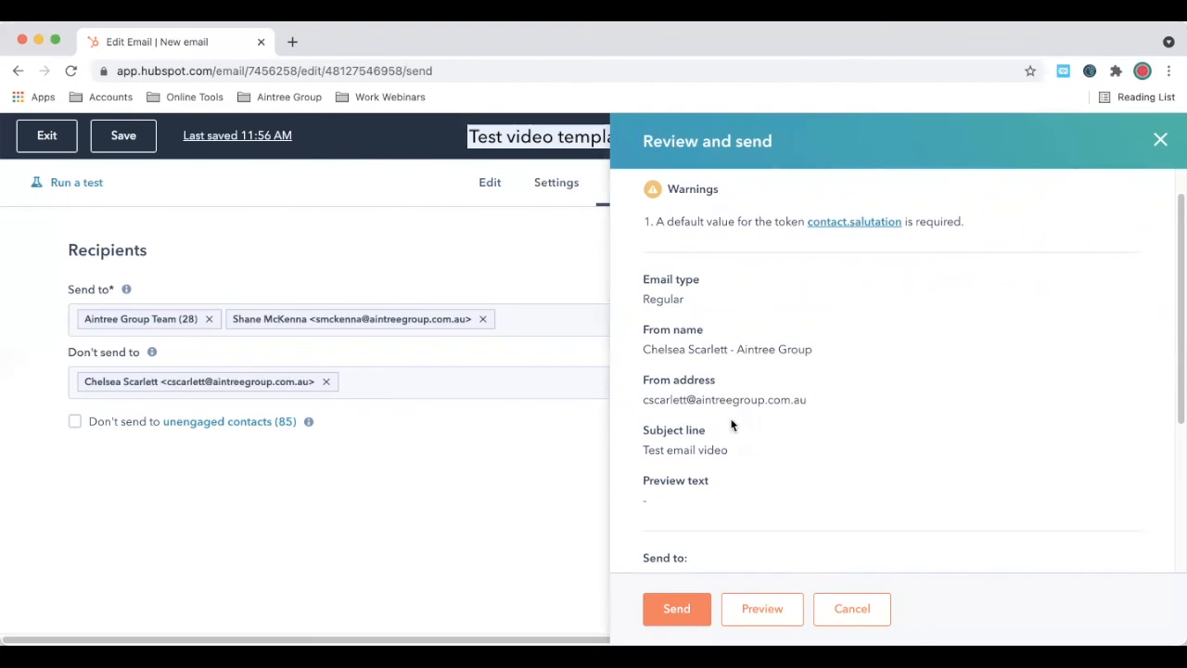
scroll(783, 424, "down", 3)
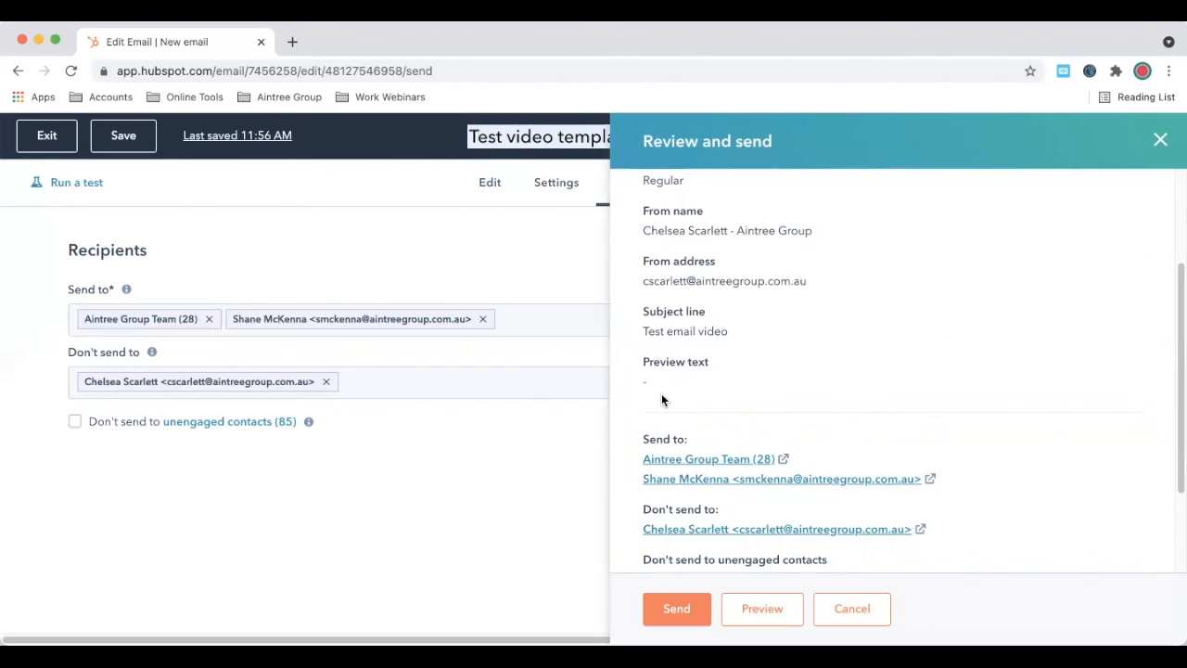
scroll(673, 393, "down", 3)
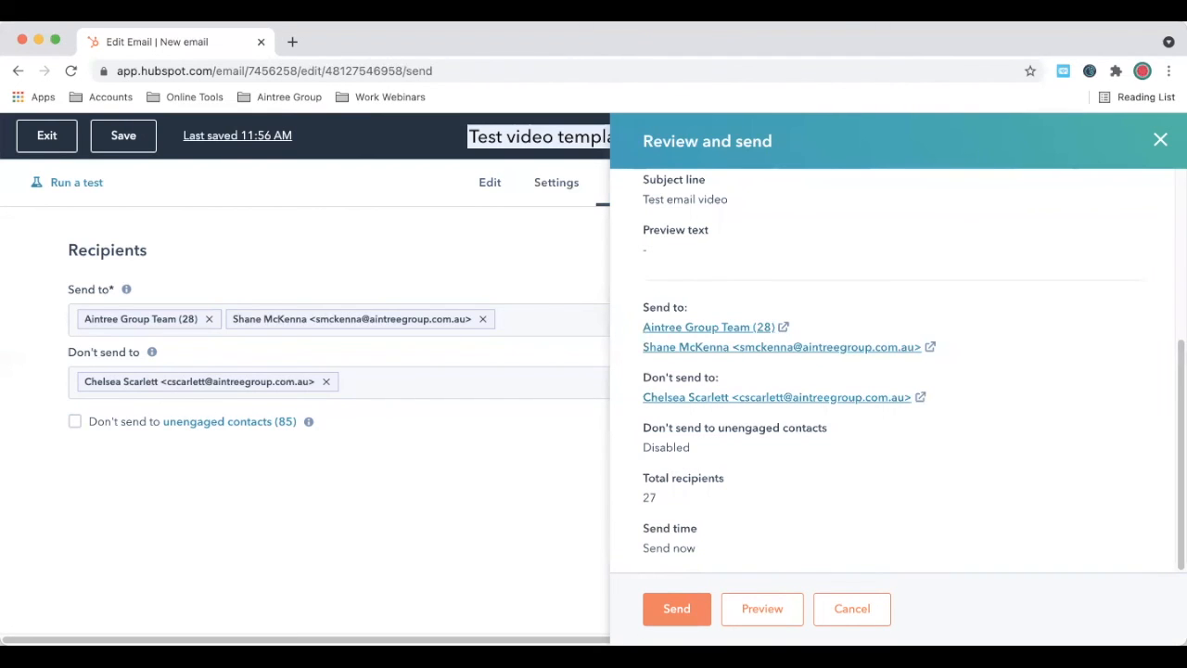
Step: Open the email preview and look over the default version
left_click(756, 609)
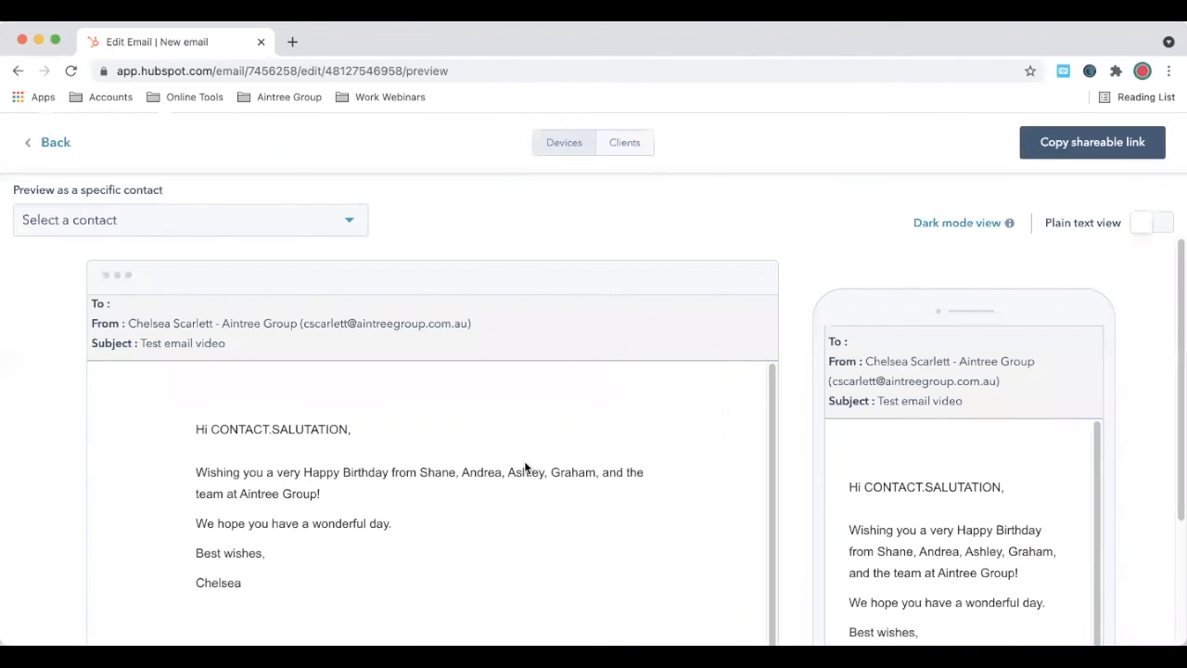
scroll(525, 467, "down", 1)
scroll(641, 435, "down", 3)
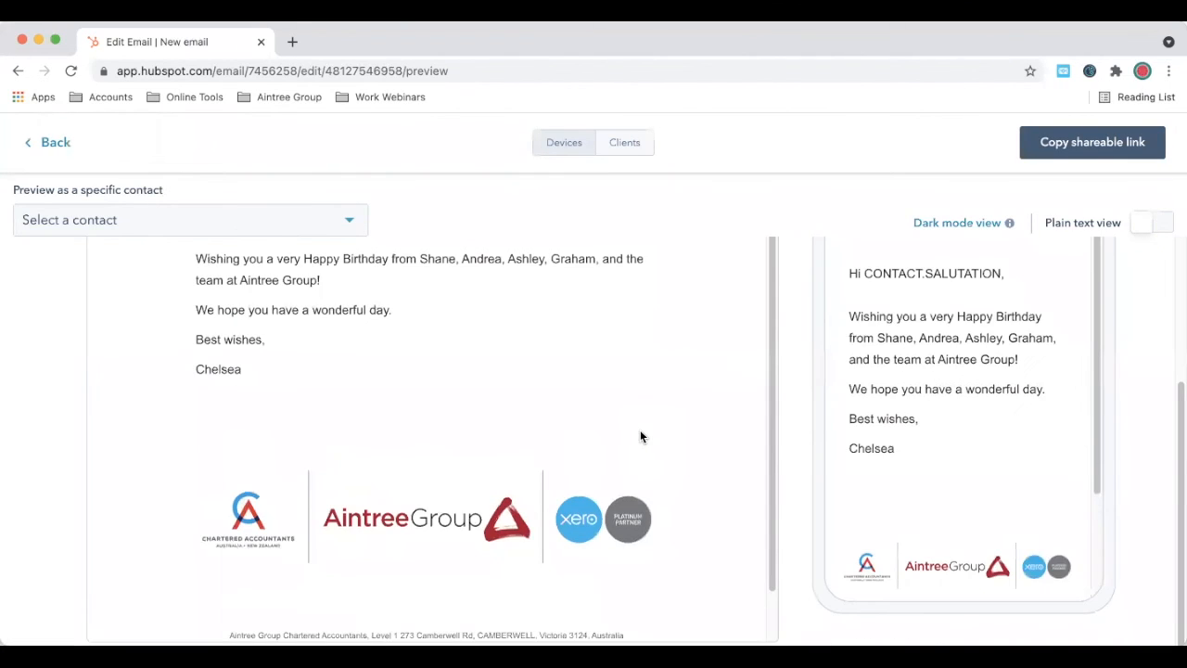
scroll(629, 442, "up", 2)
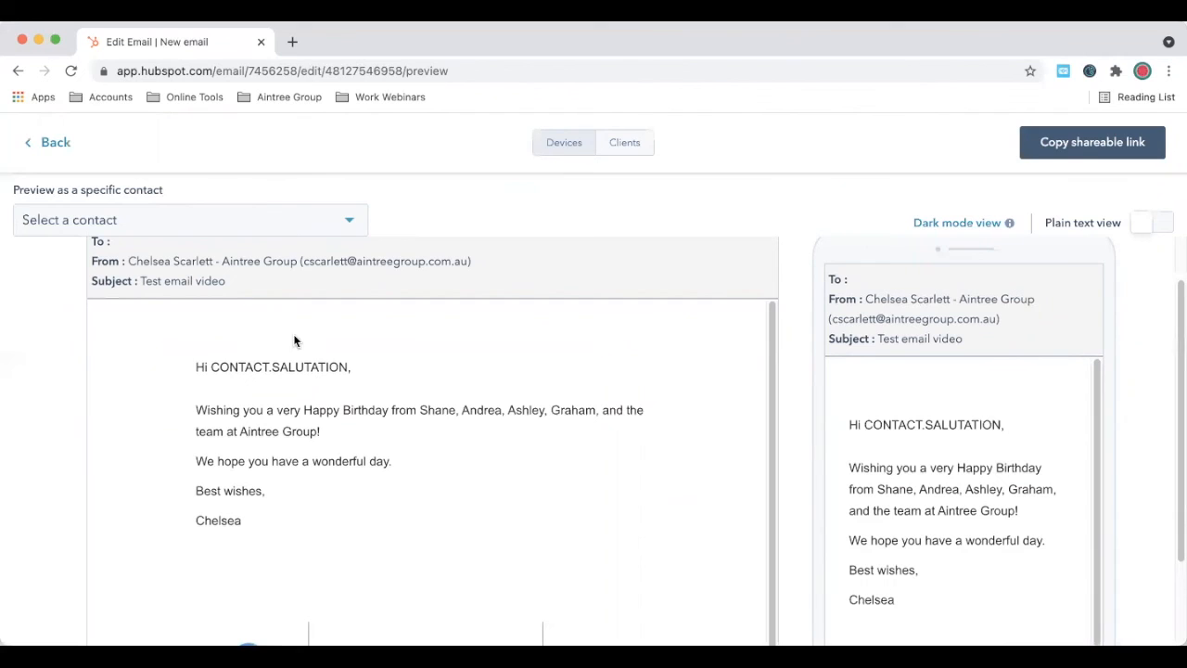
Step: Preview the email as a searched-for contact to confirm the first-name greeting, then return to the review
left_click(237, 226)
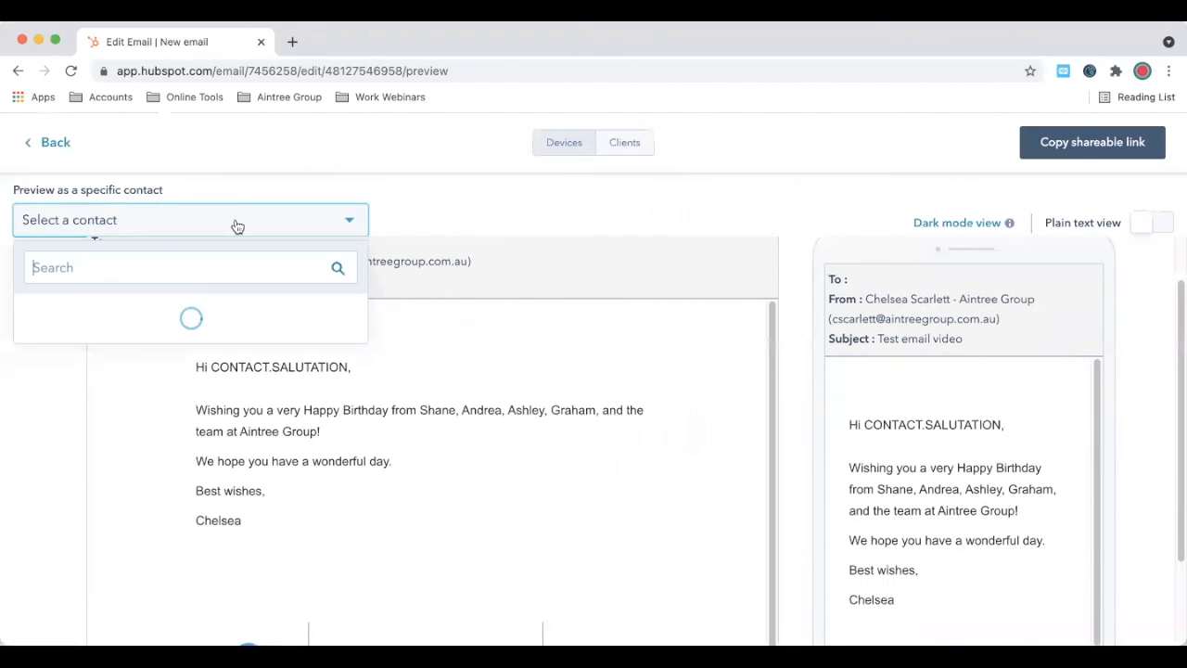
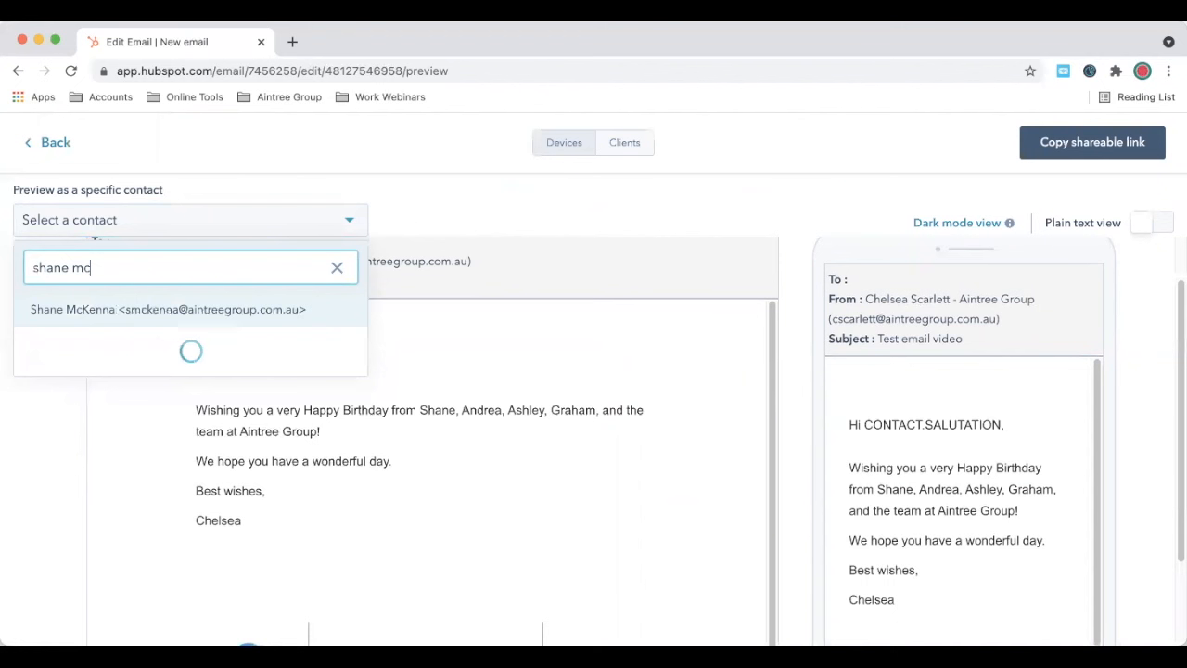
left_click(191, 309)
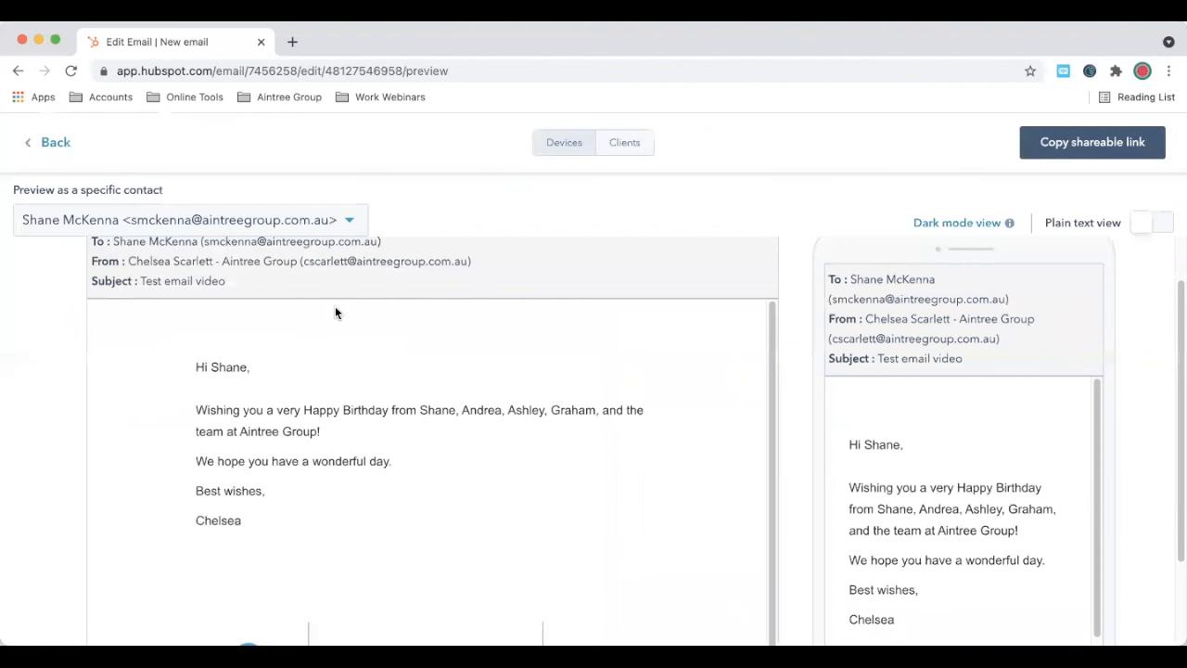
scroll(534, 466, "down", 1)
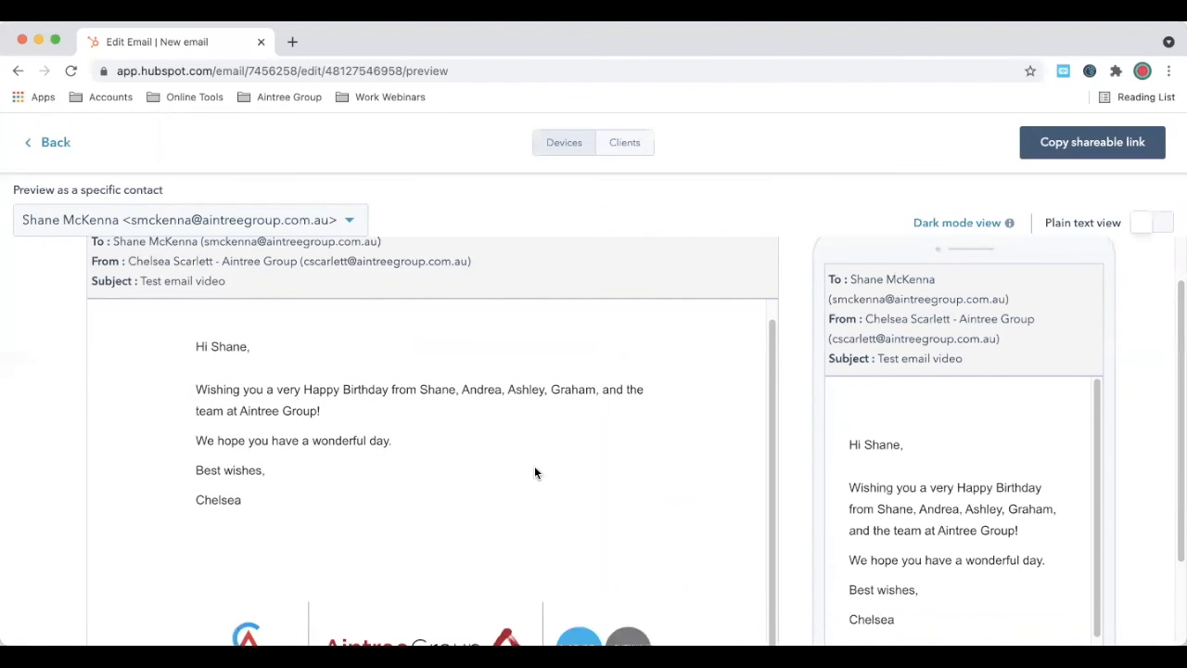
scroll(530, 466, "up", 1)
scroll(1026, 461, "down", 2)
scroll(1022, 462, "down", 1)
scroll(1020, 462, "up", 3)
scroll(515, 417, "up", 1)
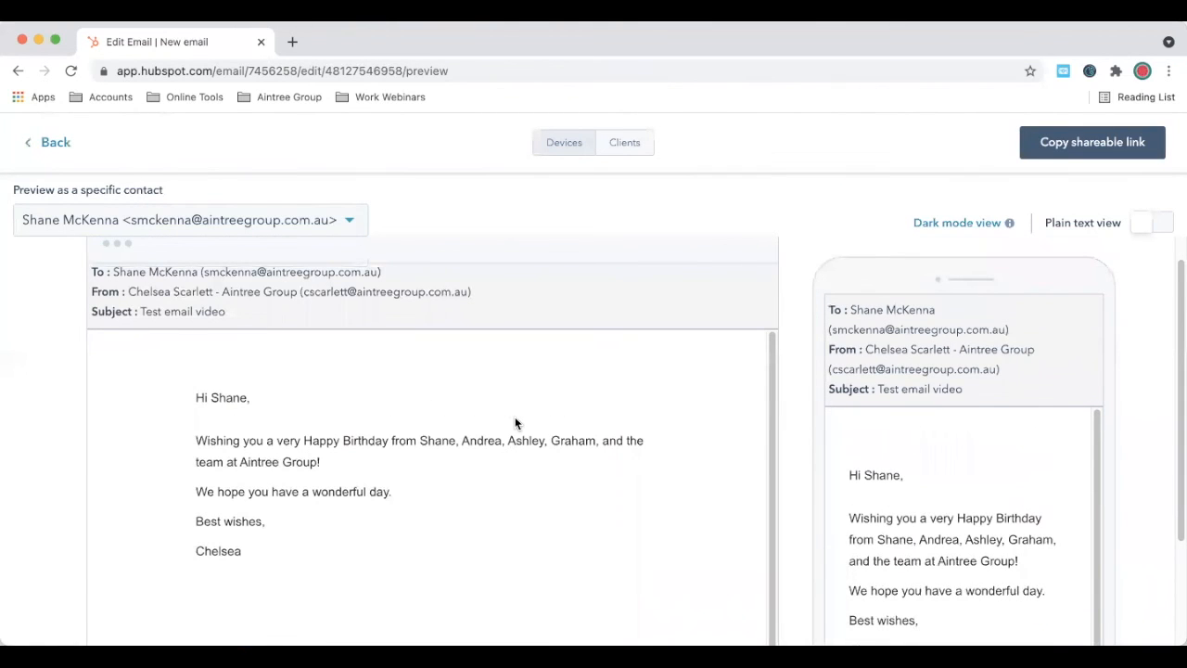
left_click(55, 142)
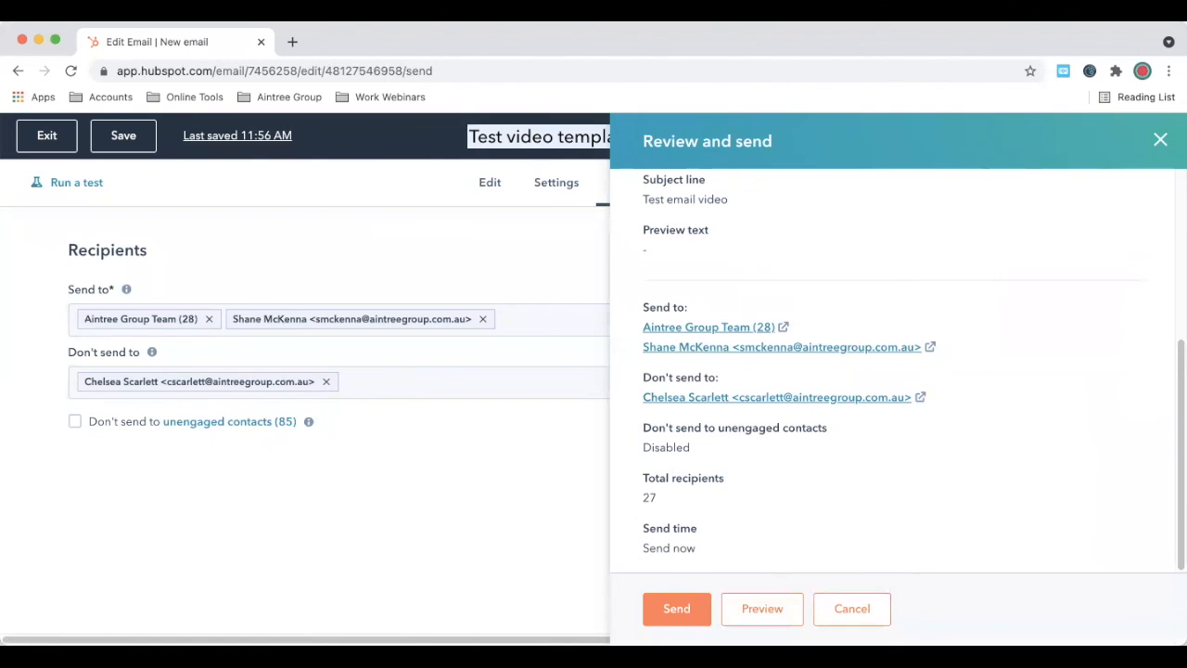
Step: Start sending the email now to all 27 recipients, bringing up the send confirmation
left_click(660, 608)
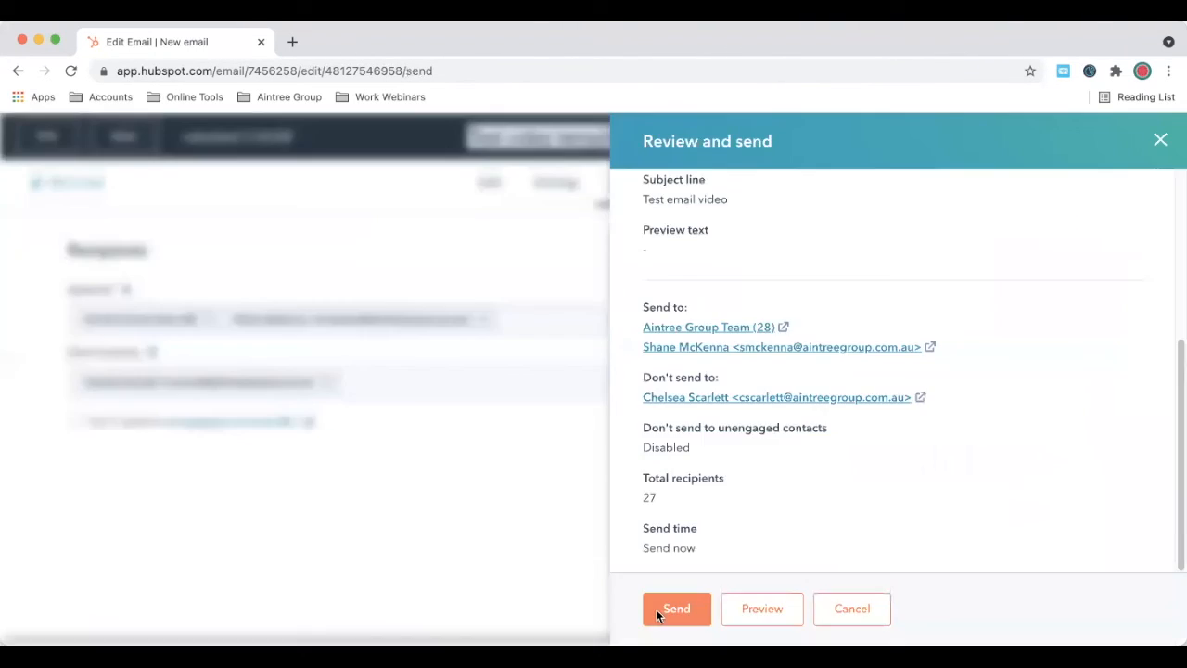